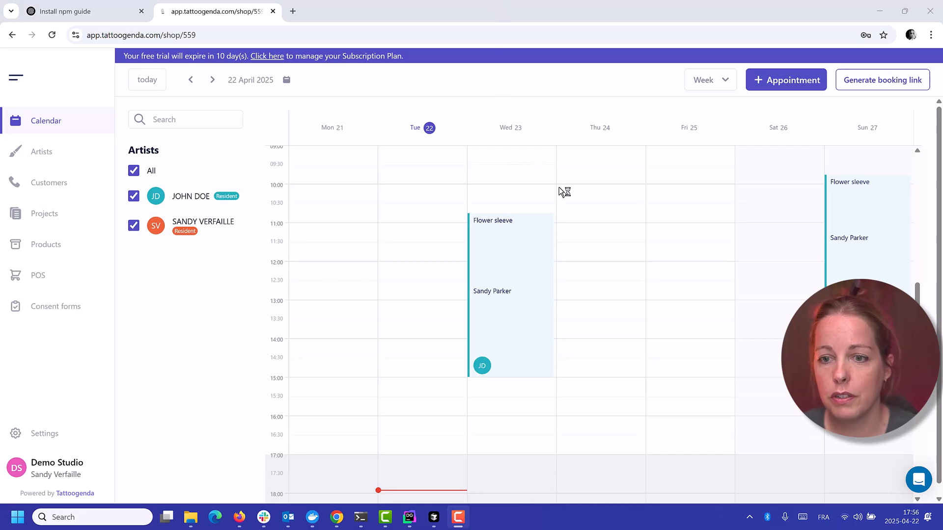
Review the required and available deposit of the Flower sleeve project through its Sunday appointment, leaving both records unsaved
{"action": "left_click", "coordinate": [853, 226]}
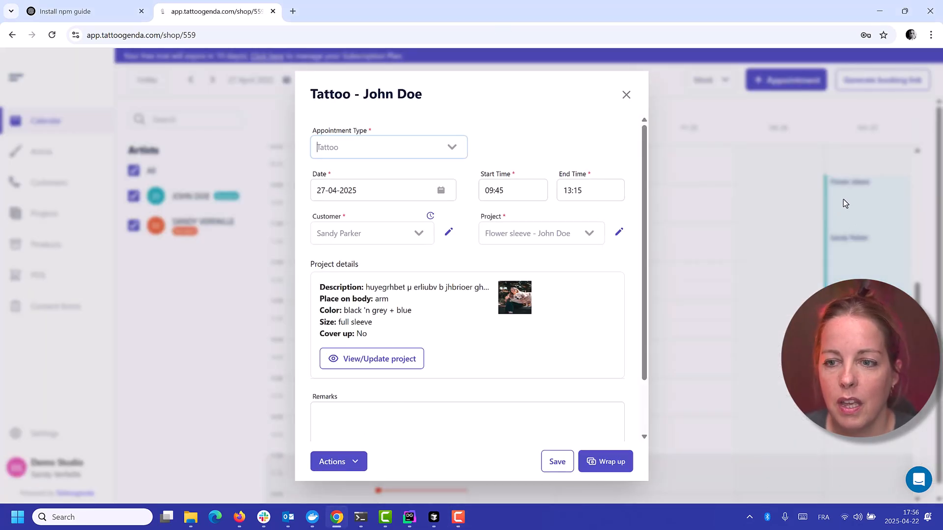
{"action": "left_click", "coordinate": [619, 233]}
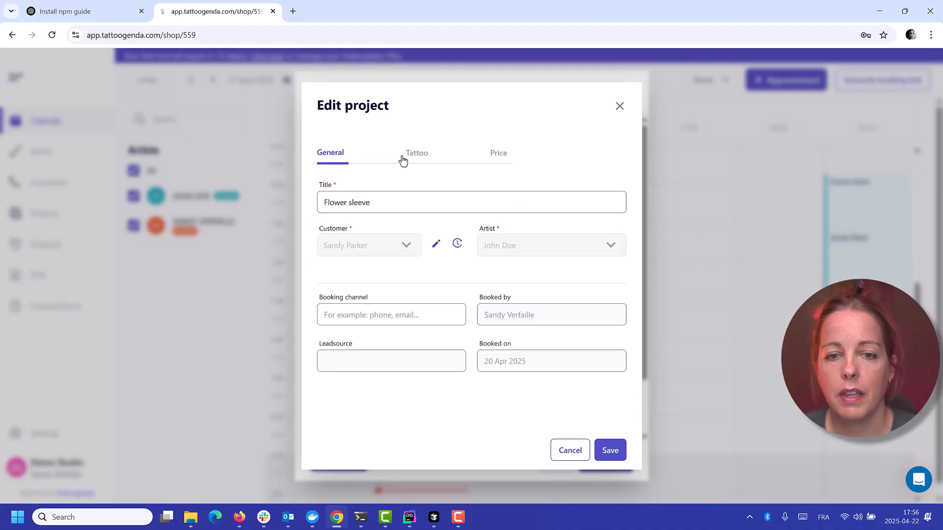
{"action": "left_click", "coordinate": [497, 153]}
{"action": "left_click", "coordinate": [349, 293]}
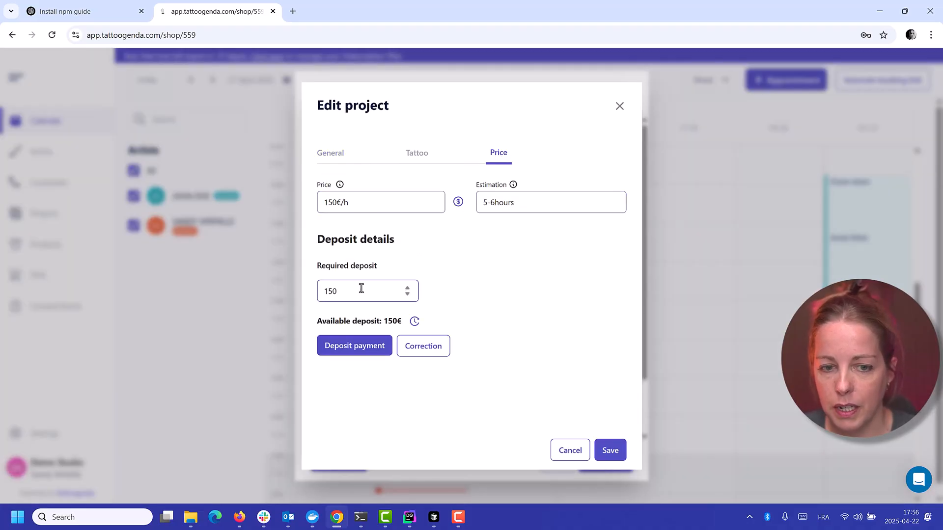
{"action": "left_click_drag", "start_coordinate": [349, 293], "coordinate": [308, 293]}
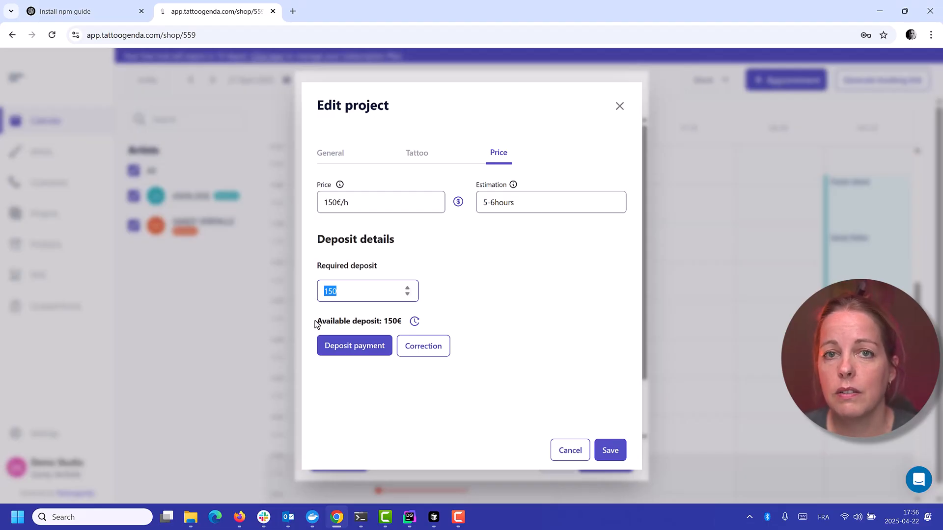
{"action": "left_click_drag", "start_coordinate": [315, 323], "coordinate": [412, 320]}
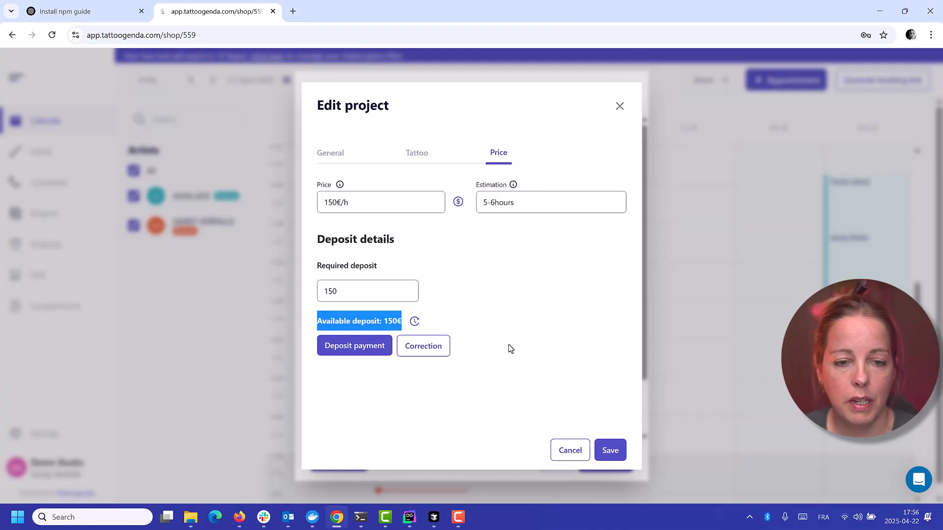
{"action": "left_click", "coordinate": [572, 450]}
{"action": "left_click", "coordinate": [626, 95]}
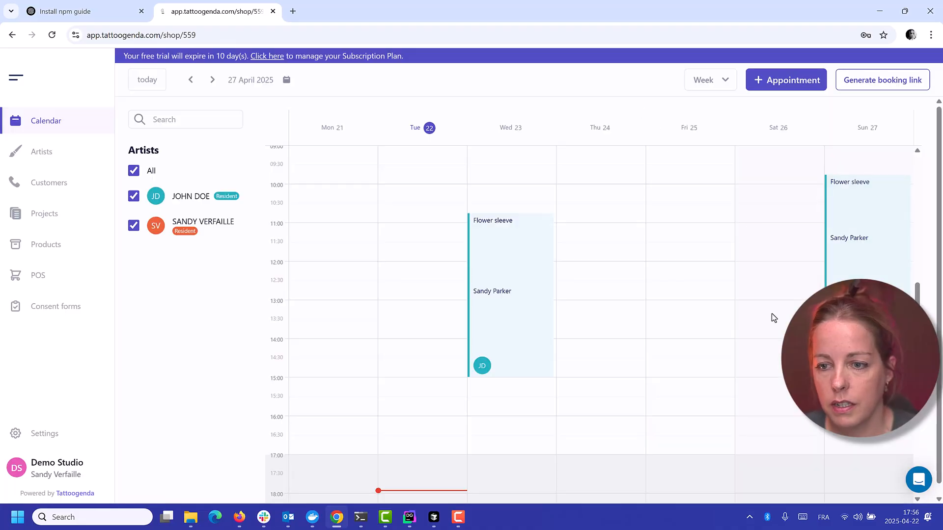
Start a tattoo appointment on 25-04-2025 from 11:15 to 12:15 for the existing customer and begin creating a project for it
{"action": "left_click", "coordinate": [643, 270]}
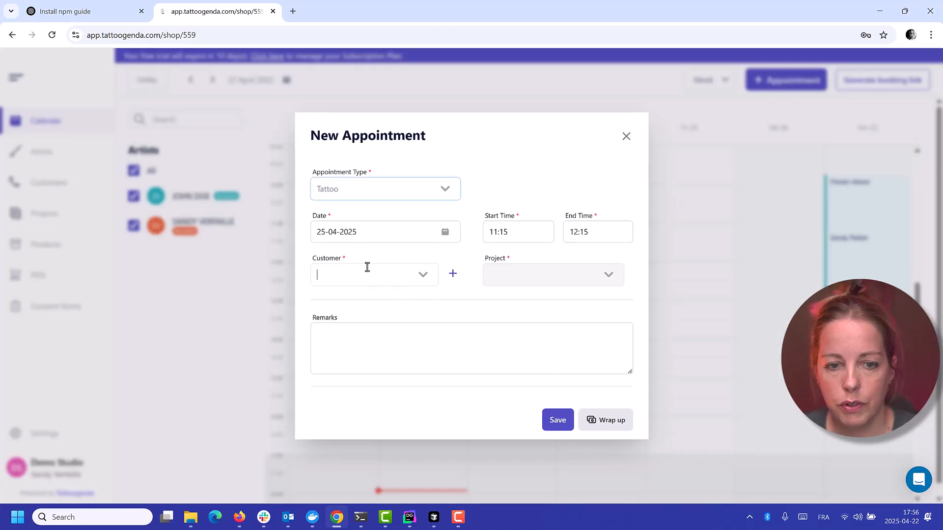
{"action": "left_click", "coordinate": [367, 271]}
{"action": "left_click", "coordinate": [346, 300]}
{"action": "left_click", "coordinate": [626, 275]}
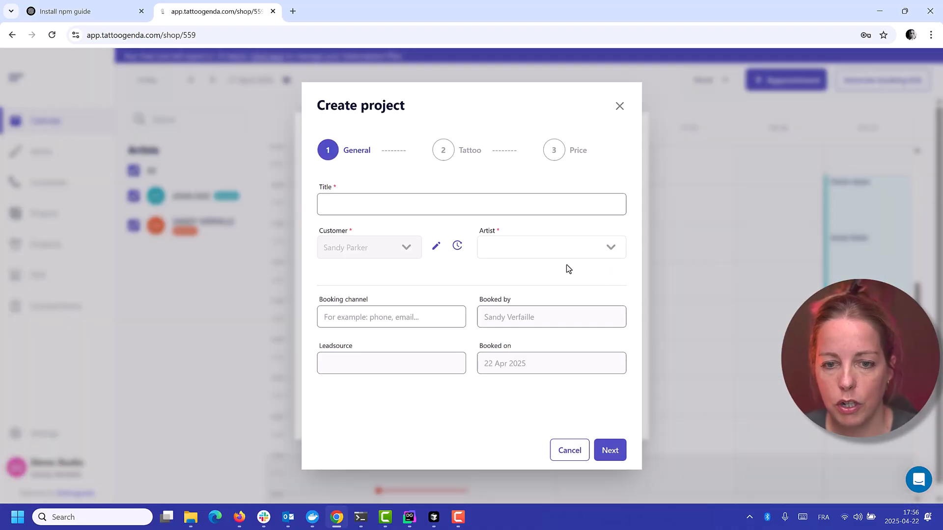
Title the project "test", assign the resident artist, enter the description "demo" and continue to the price details
{"action": "type", "text": "test"}
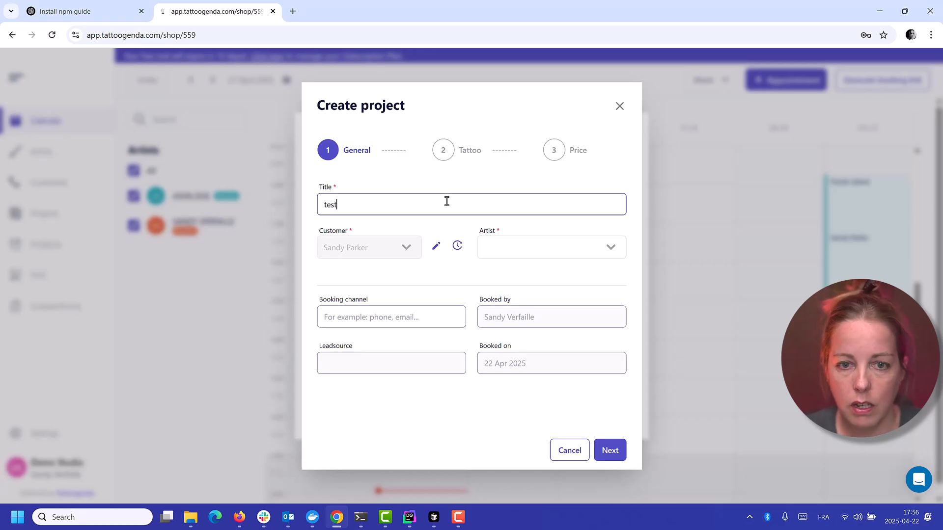
{"action": "left_click", "coordinate": [523, 248]}
{"action": "left_click", "coordinate": [528, 272]}
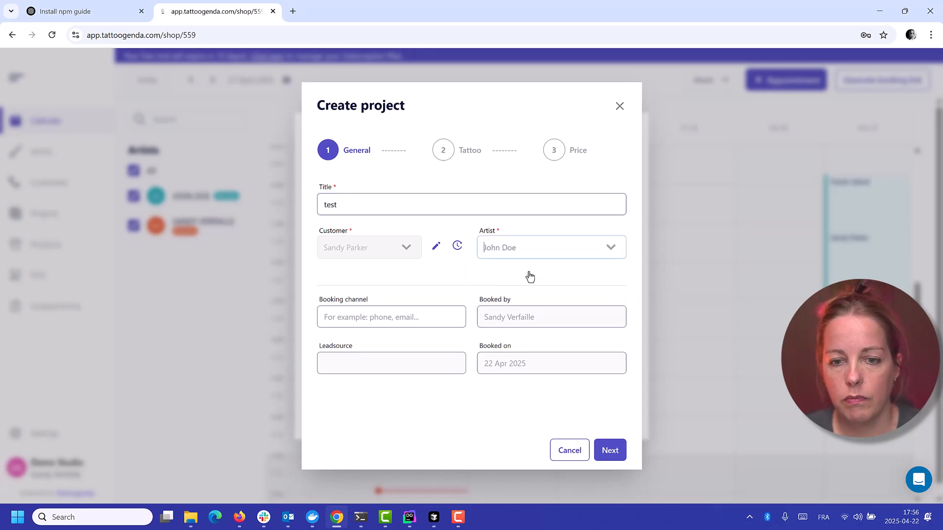
{"action": "left_click", "coordinate": [609, 450]}
{"action": "left_click", "coordinate": [488, 295]}
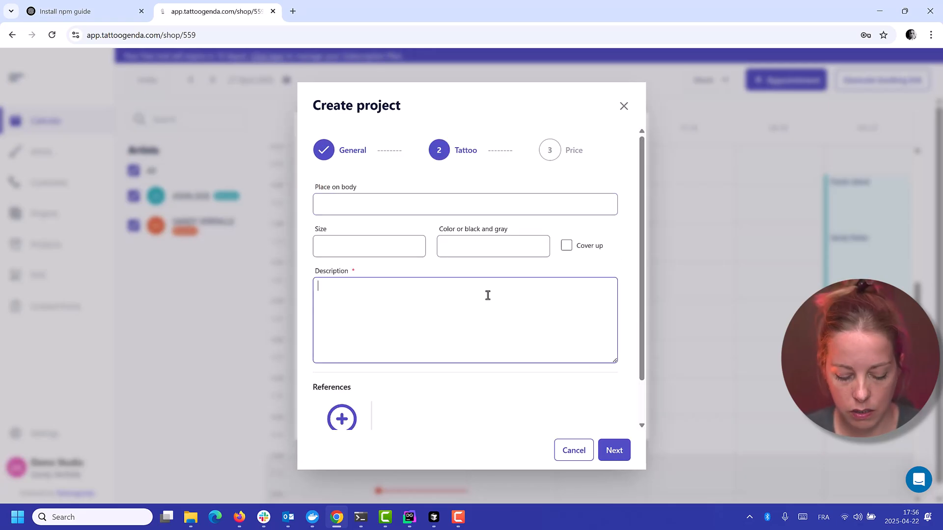
{"action": "type", "text": "demo"}
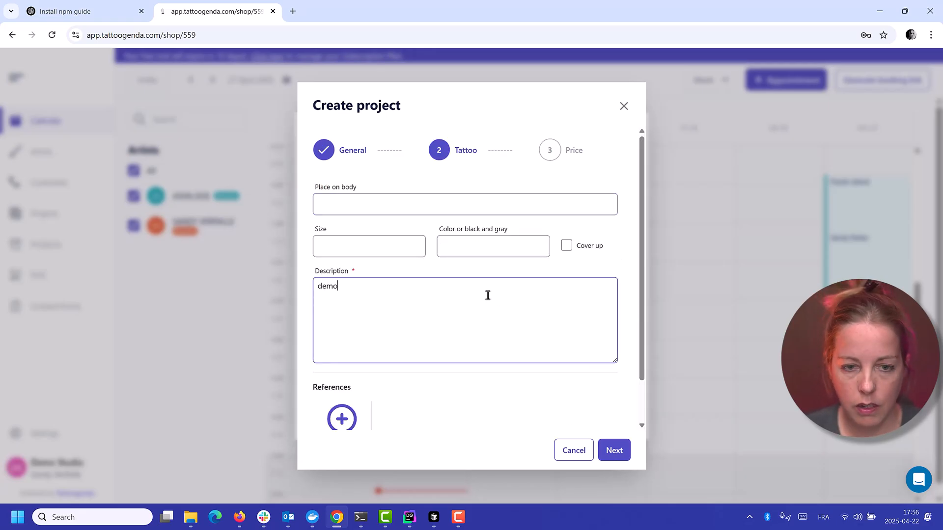
{"action": "left_click", "coordinate": [614, 450]}
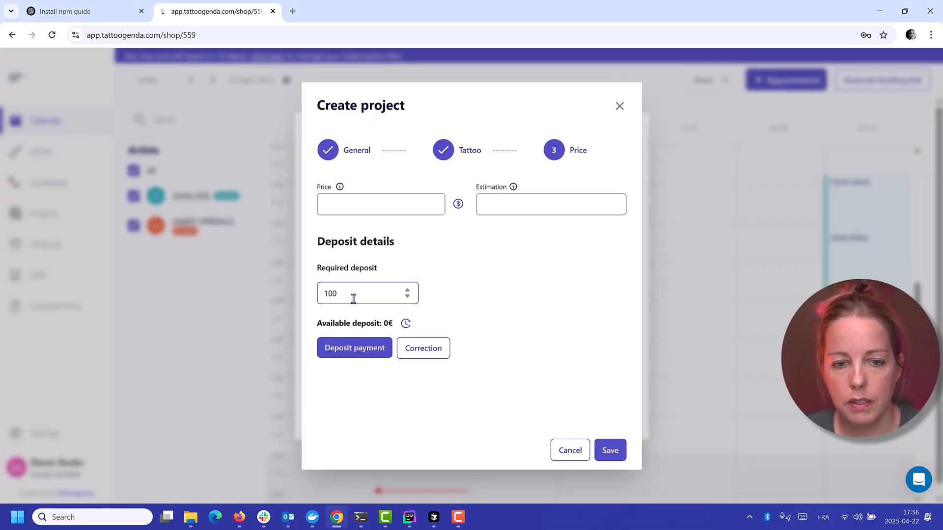
Try required deposit amounts of 250 and 50 for the new project
{"action": "left_click_drag", "start_coordinate": [354, 294], "coordinate": [303, 298]}
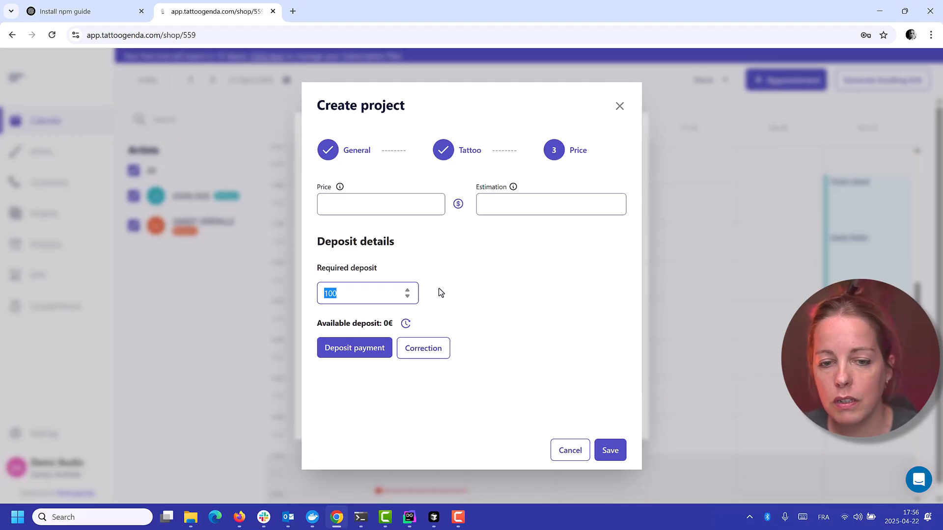
{"action": "left_click", "coordinate": [339, 290]}
{"action": "key", "text": "ctrl+a"}
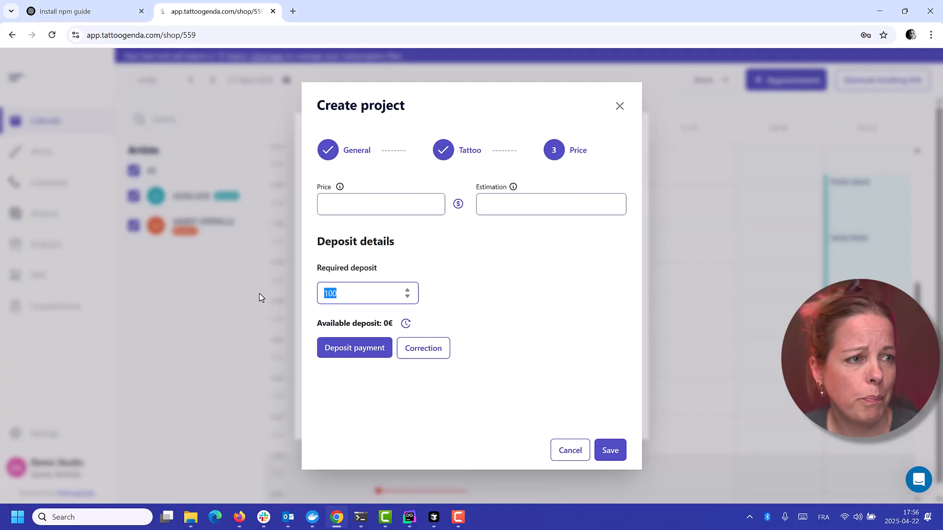
{"action": "type", "text": "250"}
{"action": "left_click", "coordinate": [259, 293]}
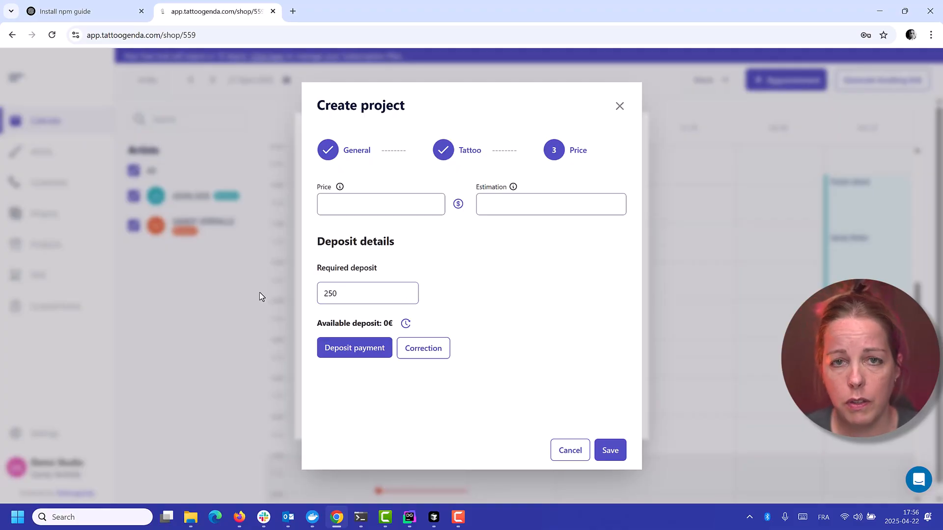
{"action": "left_click", "coordinate": [362, 290]}
{"action": "key", "text": "ctrl+a"}
{"action": "type", "text": "50"}
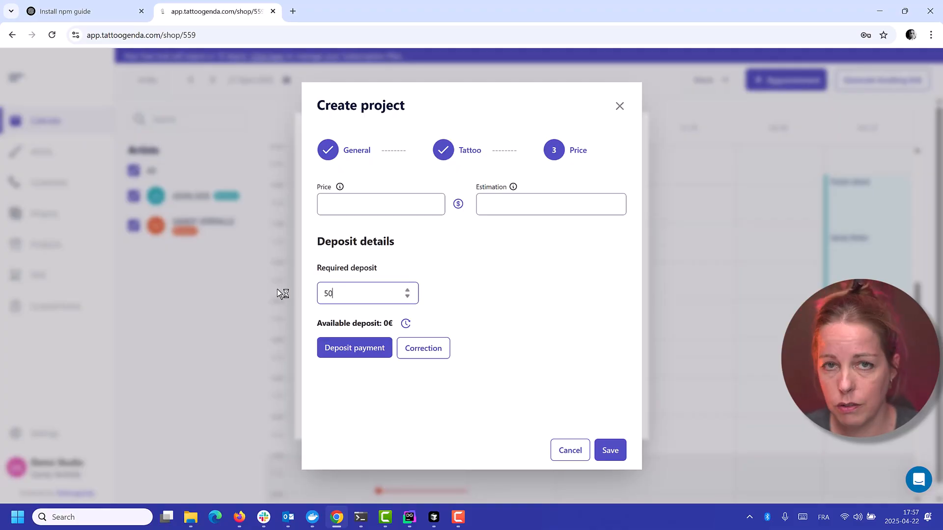
{"action": "left_click", "coordinate": [277, 289]}
Set the new project's required deposit to 0, then save the project and its appointment
{"action": "left_click_drag", "start_coordinate": [356, 292], "coordinate": [317, 291]}
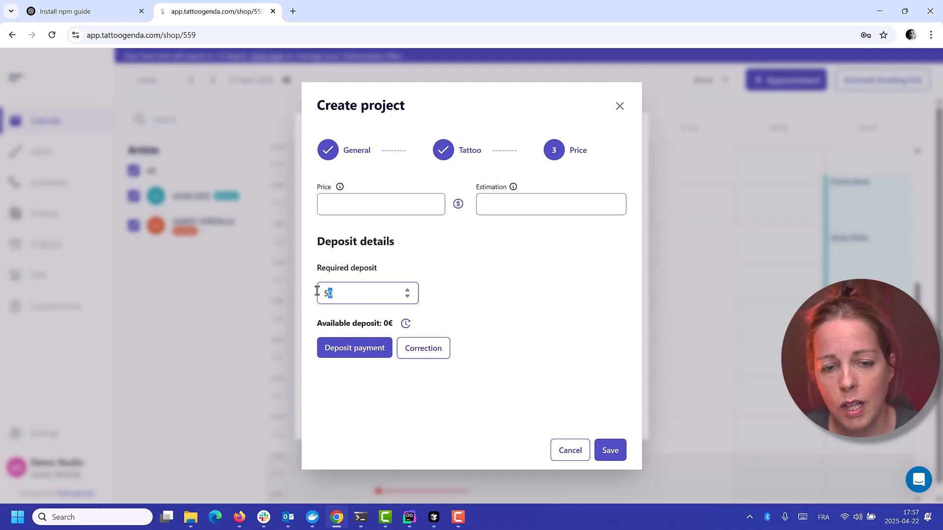
{"action": "type", "text": "0"}
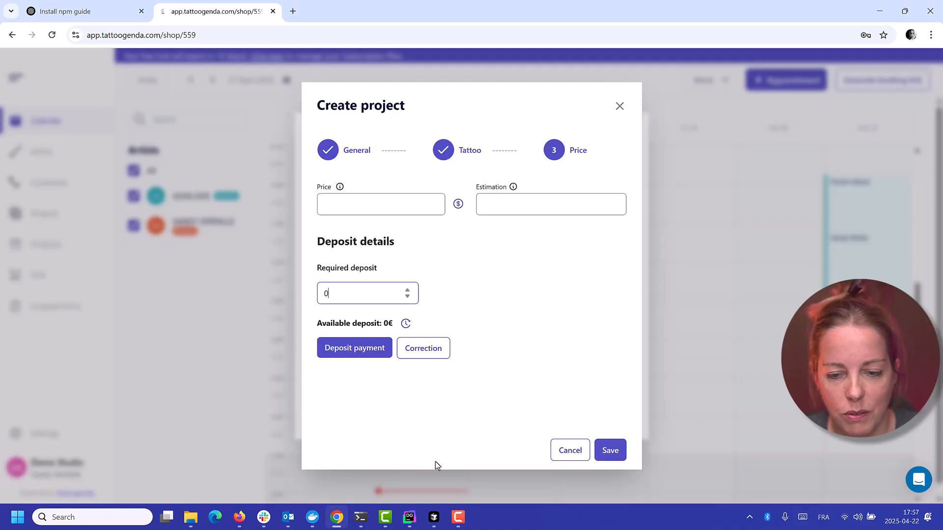
{"action": "left_click", "coordinate": [611, 450]}
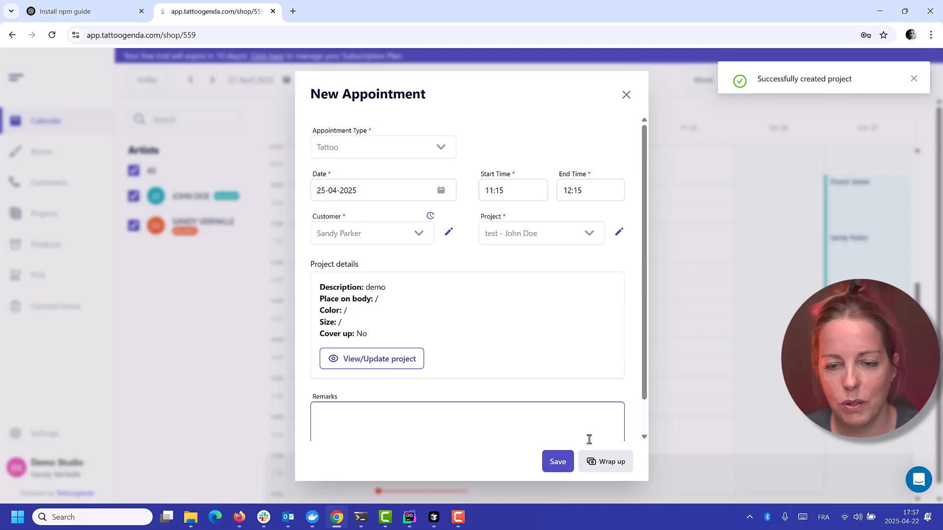
{"action": "left_click", "coordinate": [557, 461]}
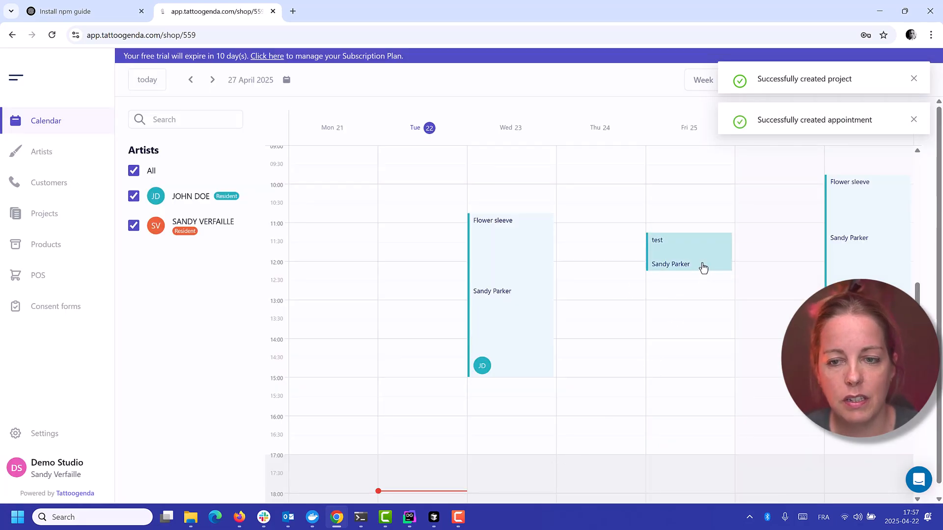
Reopen the test appointment's project, set its required deposit to 100, and save the project and appointment
{"action": "mouse_move", "coordinate": [703, 268]}
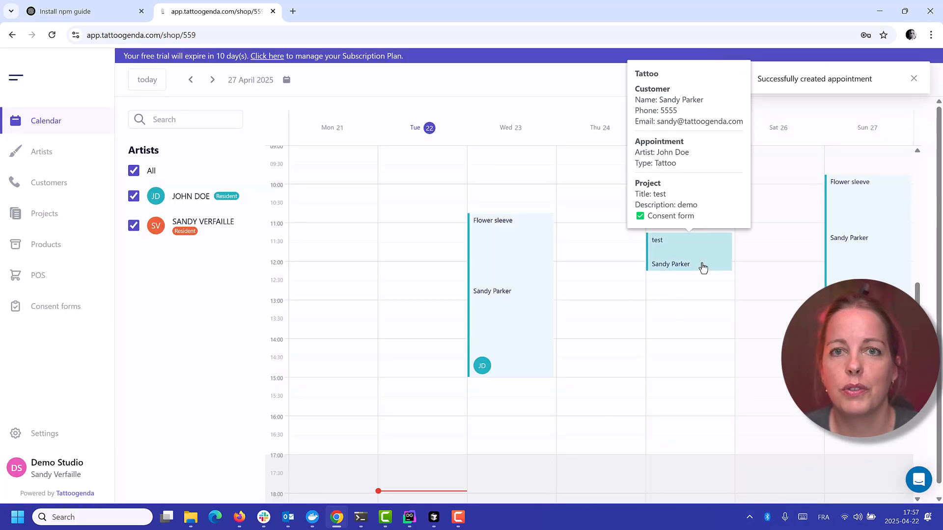
{"action": "left_click", "coordinate": [702, 264]}
{"action": "left_click", "coordinate": [619, 232]}
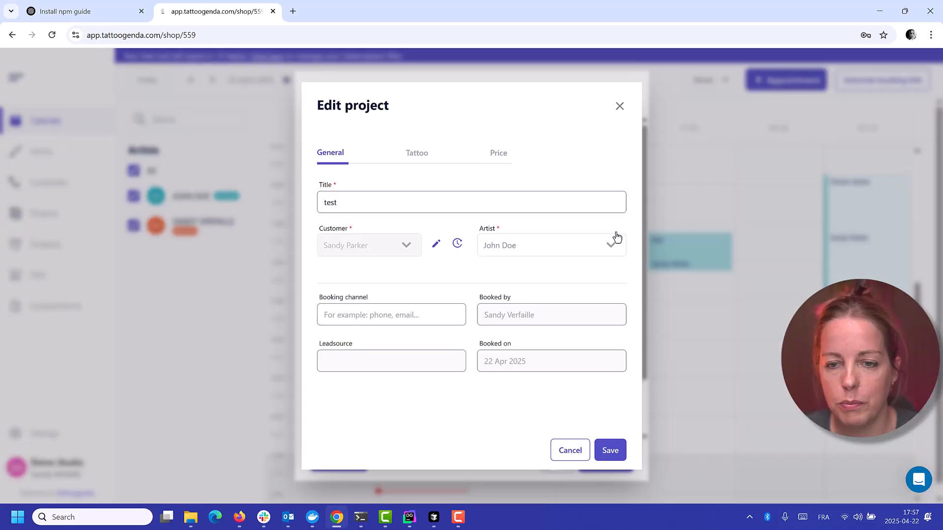
{"action": "left_click", "coordinate": [498, 156]}
{"action": "left_click", "coordinate": [338, 290]}
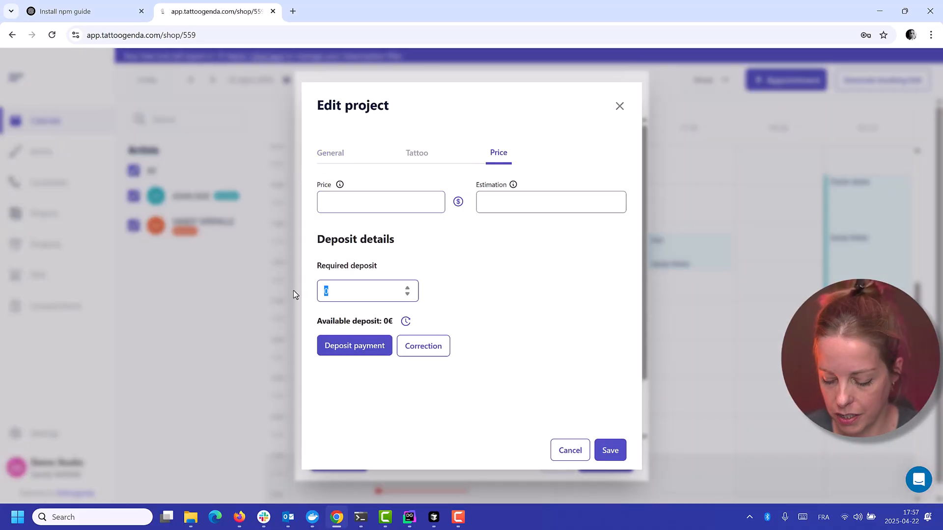
{"action": "type", "text": "100"}
{"action": "left_click", "coordinate": [613, 450]}
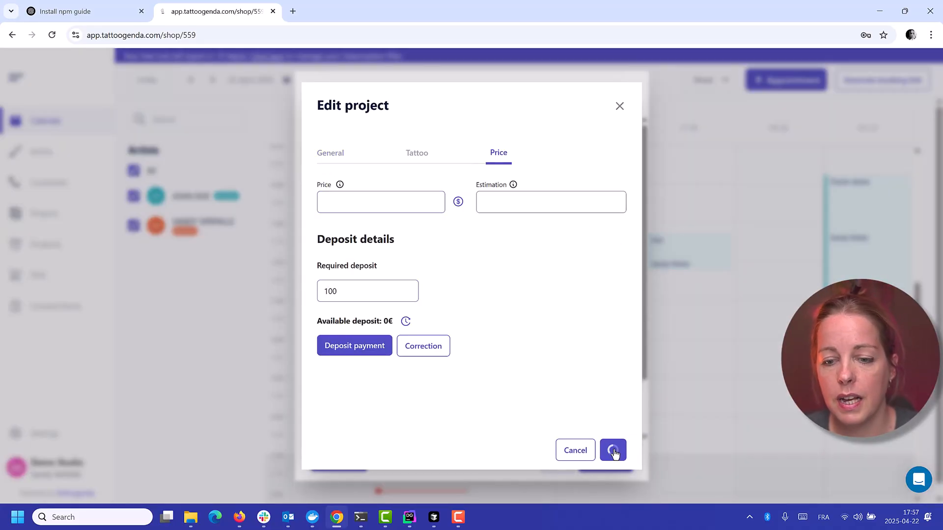
{"action": "left_click", "coordinate": [558, 459]}
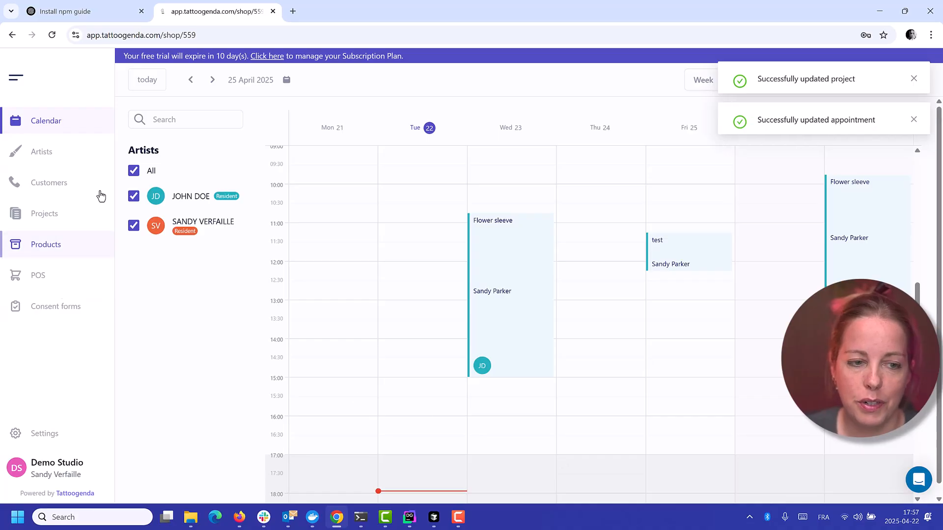
Open the notification settings and inspect the automatic message option for appointment registration, leaving it enabled
{"action": "left_click", "coordinate": [34, 434]}
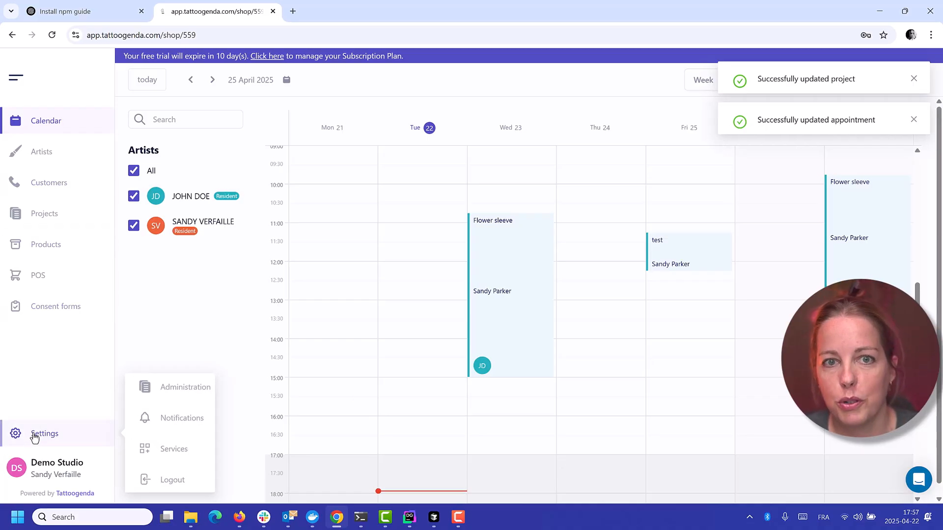
{"action": "left_click", "coordinate": [168, 421]}
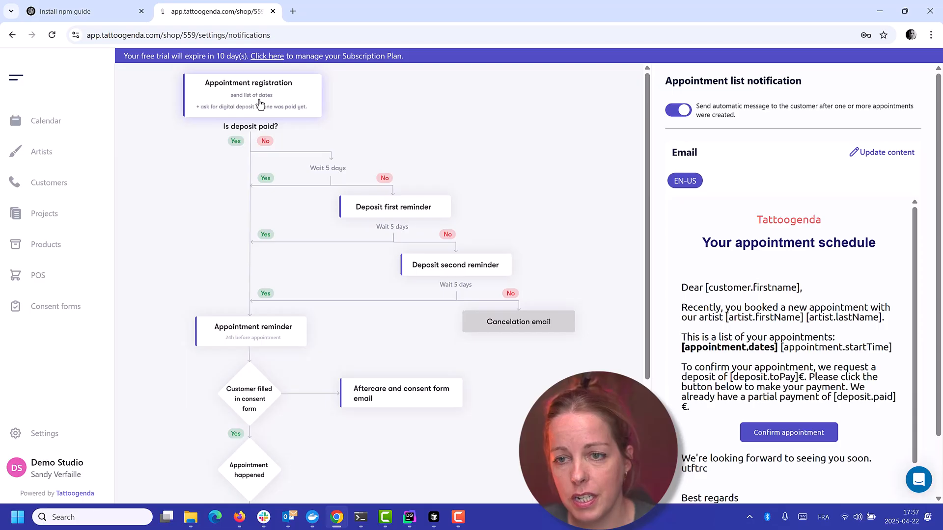
{"action": "left_click", "coordinate": [685, 118]}
{"action": "left_click", "coordinate": [686, 119]}
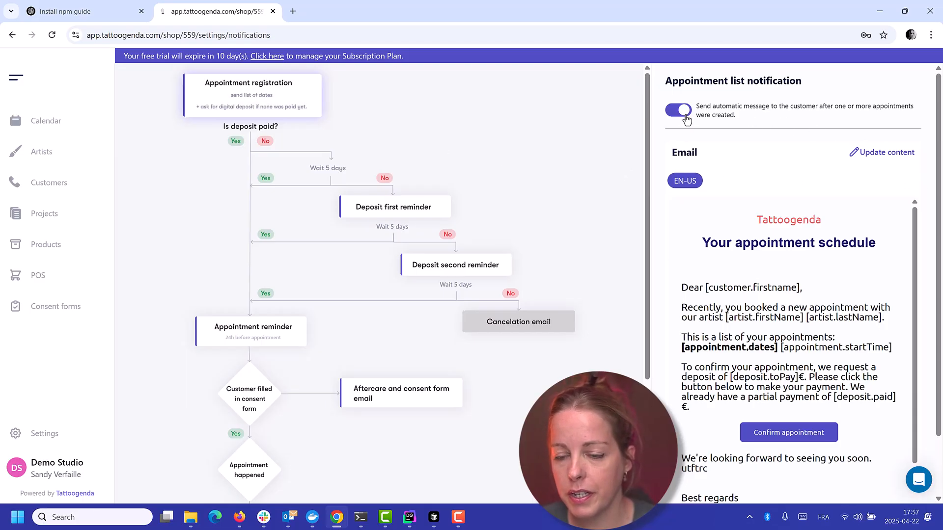
Read through the appointment schedule email's greeting, artist and appointment date placeholders, deposit request and partial payment sentence
{"action": "scroll", "coordinate": [723, 284], "scroll_direction": "down", "scroll_amount": 1}
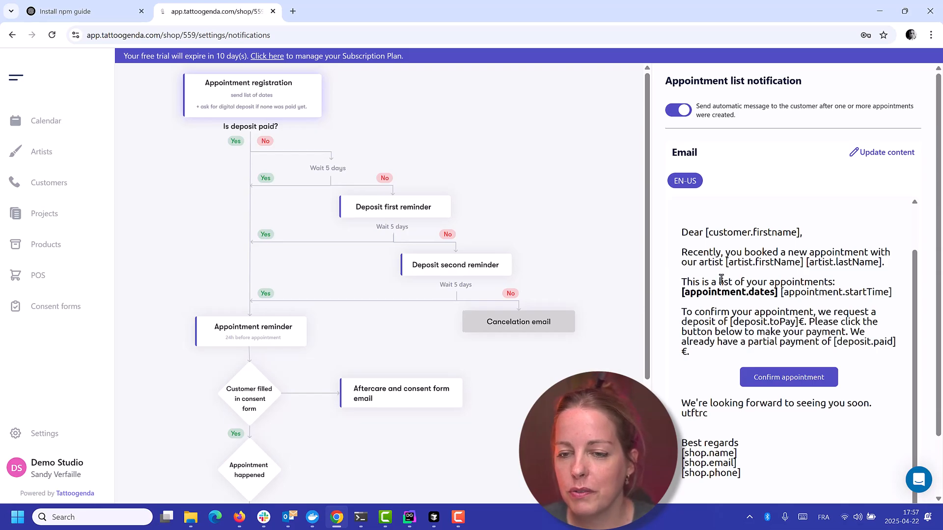
{"action": "left_click_drag", "start_coordinate": [682, 233], "coordinate": [829, 238]}
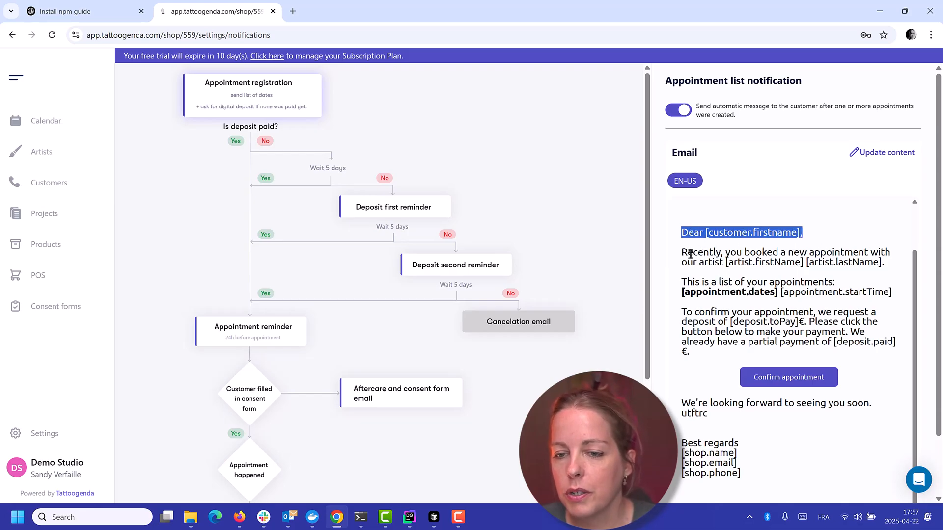
{"action": "left_click_drag", "start_coordinate": [681, 253], "coordinate": [887, 266]}
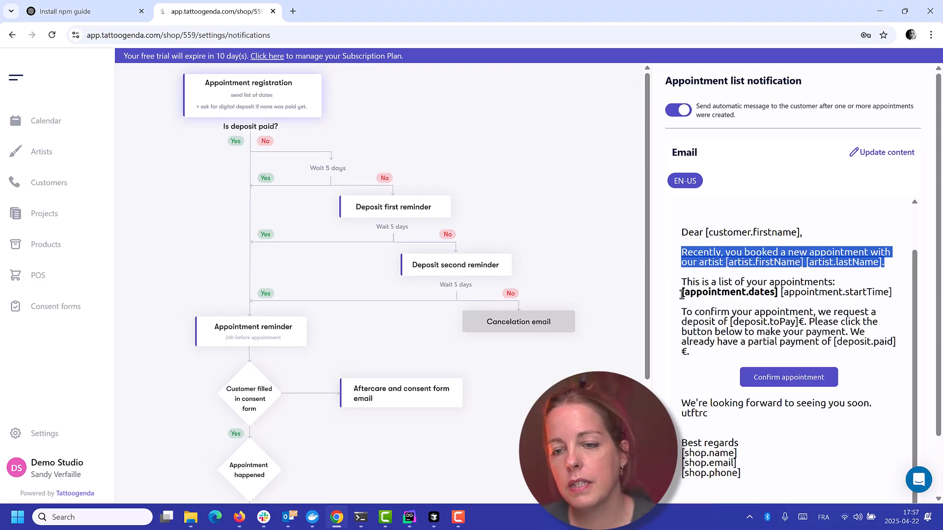
{"action": "left_click_drag", "start_coordinate": [683, 294], "coordinate": [769, 295]}
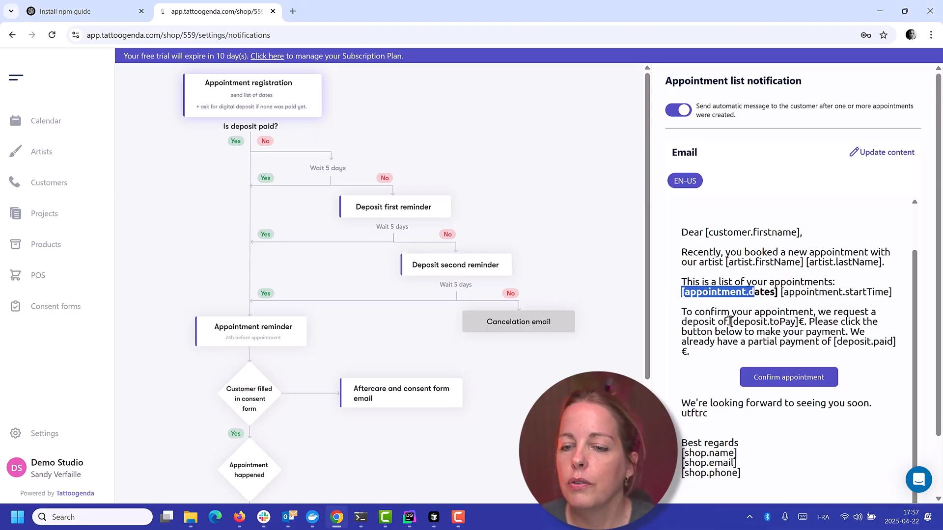
{"action": "left_click_drag", "start_coordinate": [682, 312], "coordinate": [806, 322]}
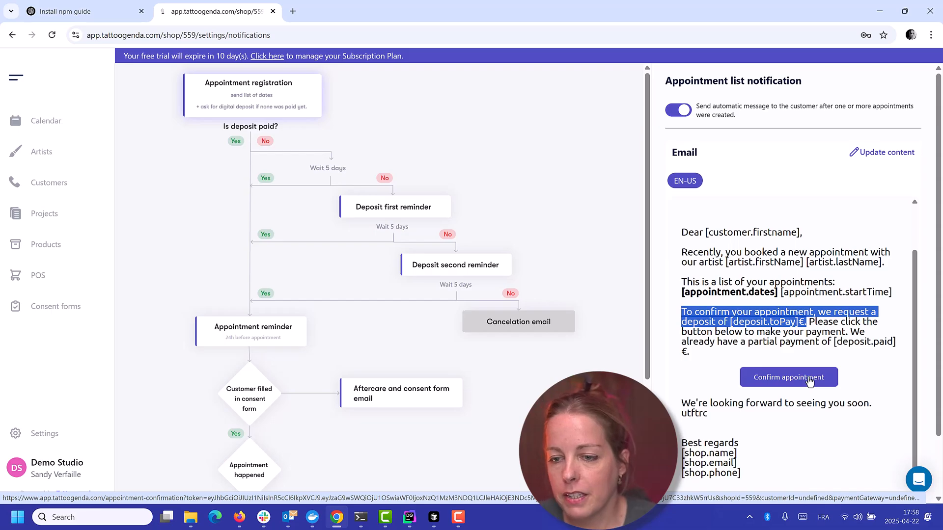
{"action": "left_click_drag", "start_coordinate": [852, 331], "coordinate": [860, 362]}
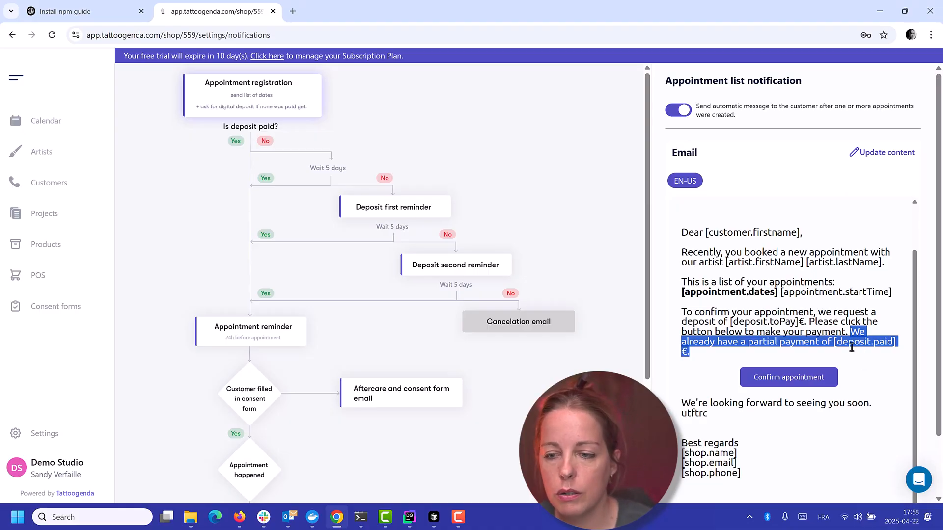
Read through the appointment schedule email's deposit request paragraph, including the partial payment sentence and the Confirm appointment link
{"action": "left_click", "coordinate": [850, 344]}
{"action": "left_click_drag", "start_coordinate": [851, 332], "coordinate": [852, 352]}
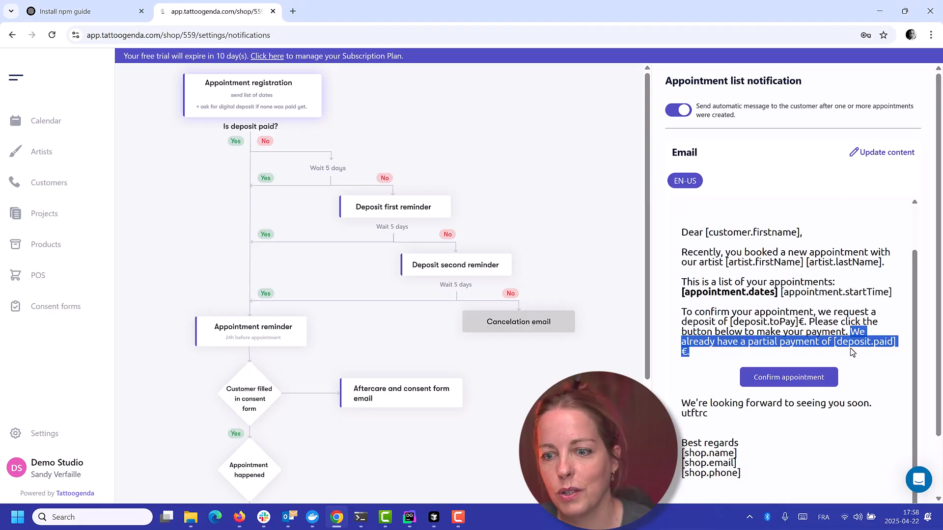
{"action": "left_click", "coordinate": [681, 313]}
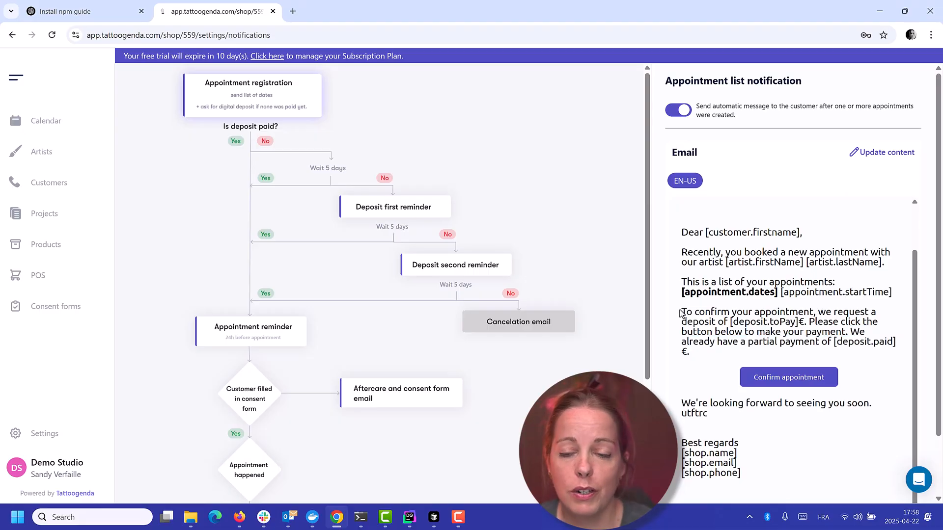
{"action": "left_click_drag", "start_coordinate": [682, 313], "coordinate": [886, 395]}
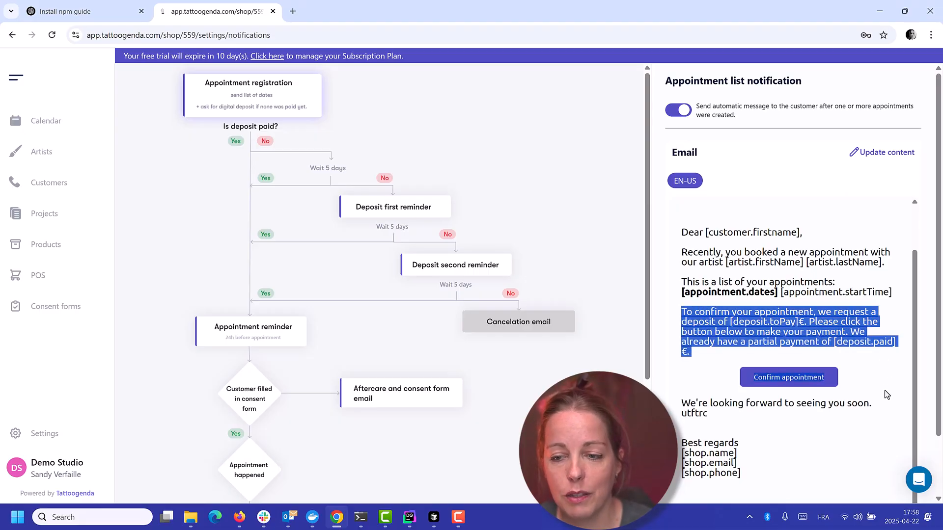
{"action": "scroll", "coordinate": [844, 371], "scroll_direction": "down", "scroll_amount": 1}
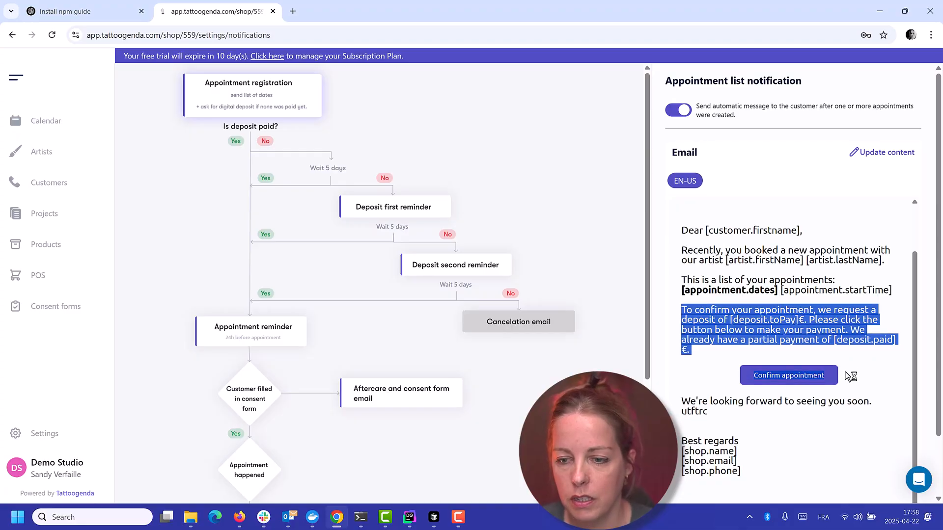
{"action": "left_click", "coordinate": [815, 320]}
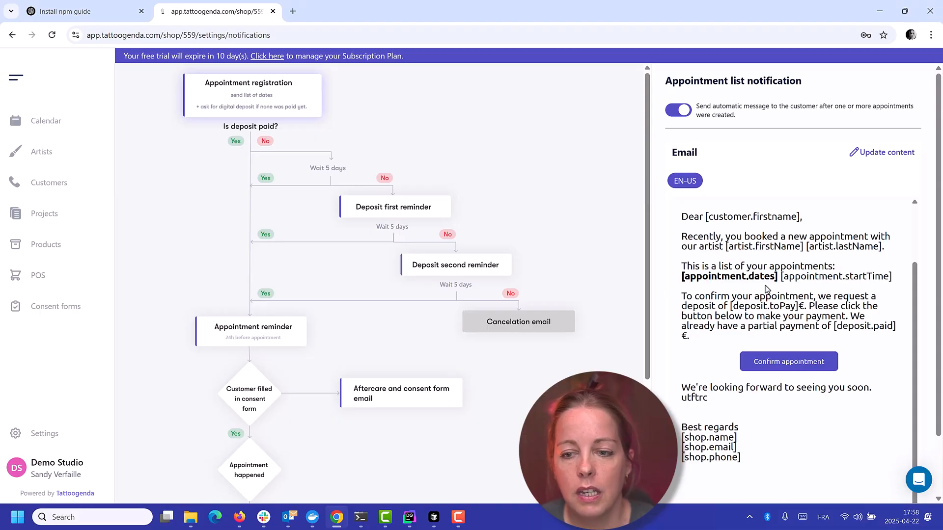
Check the available deposit in the price details of the Friday test appointment's project, then close the project and appointment
{"action": "left_click", "coordinate": [47, 121]}
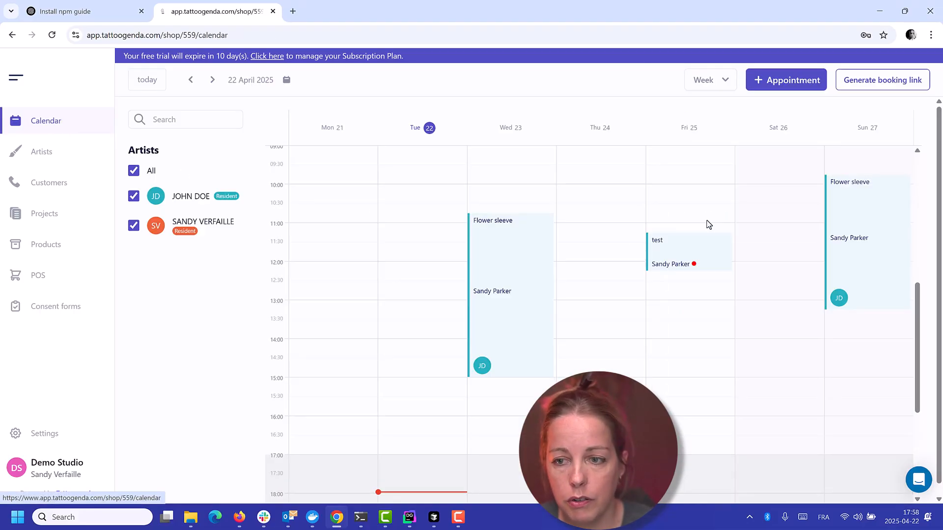
{"action": "left_click", "coordinate": [709, 254]}
{"action": "left_click", "coordinate": [618, 233]}
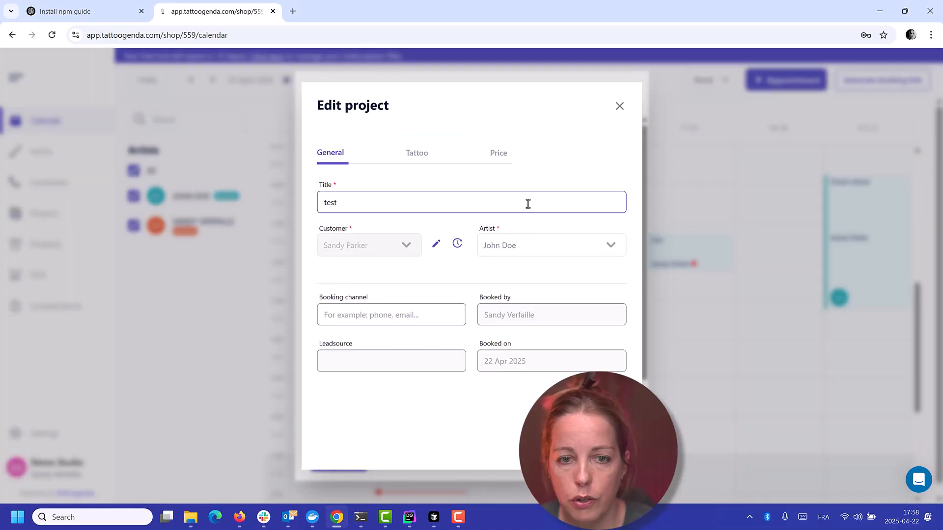
{"action": "left_click", "coordinate": [501, 155]}
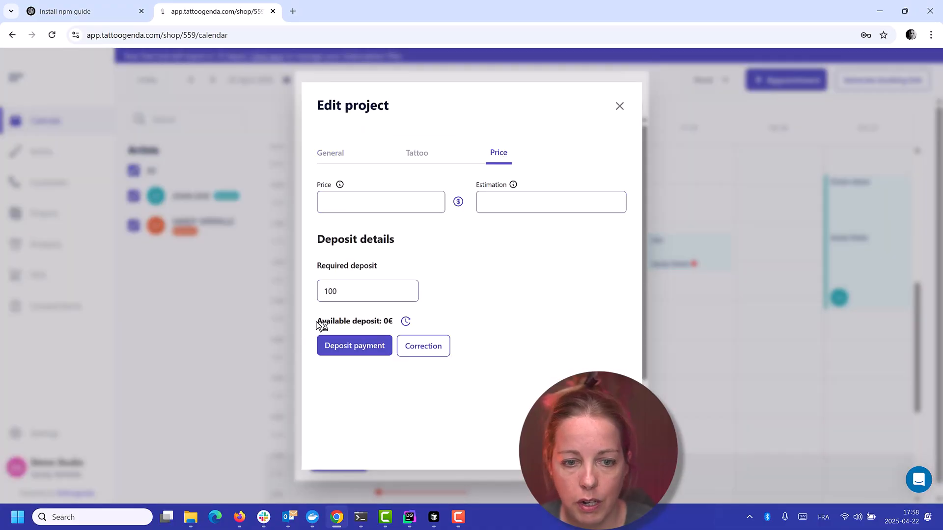
{"action": "left_click_drag", "start_coordinate": [316, 322], "coordinate": [410, 323]}
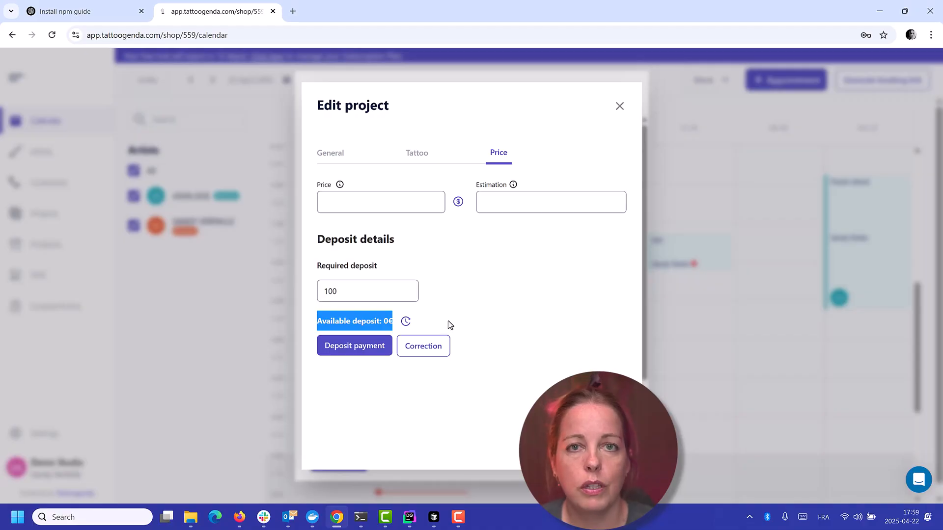
{"action": "left_click", "coordinate": [604, 450]}
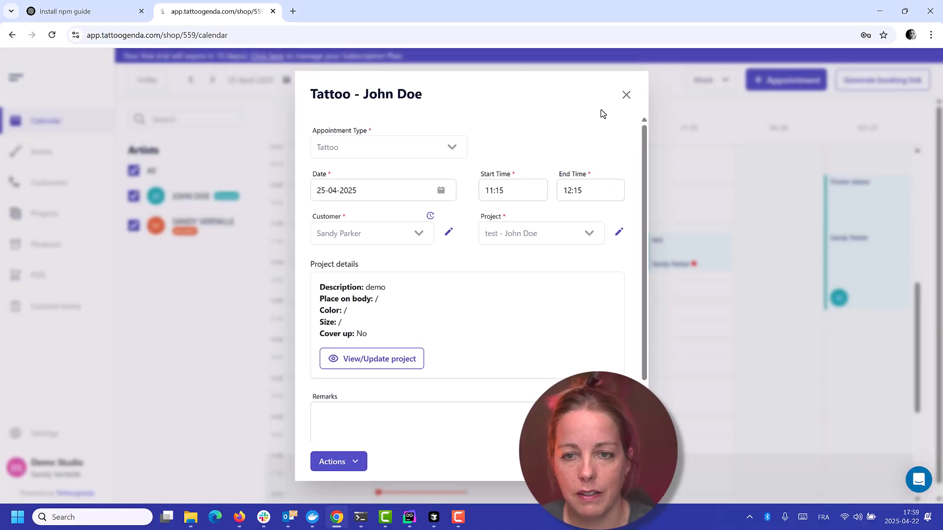
{"action": "left_click", "coordinate": [626, 95]}
Return to the notification settings and compare the appointment registration message with the first and second deposit reminders
{"action": "mouse_move", "coordinate": [92, 436]}
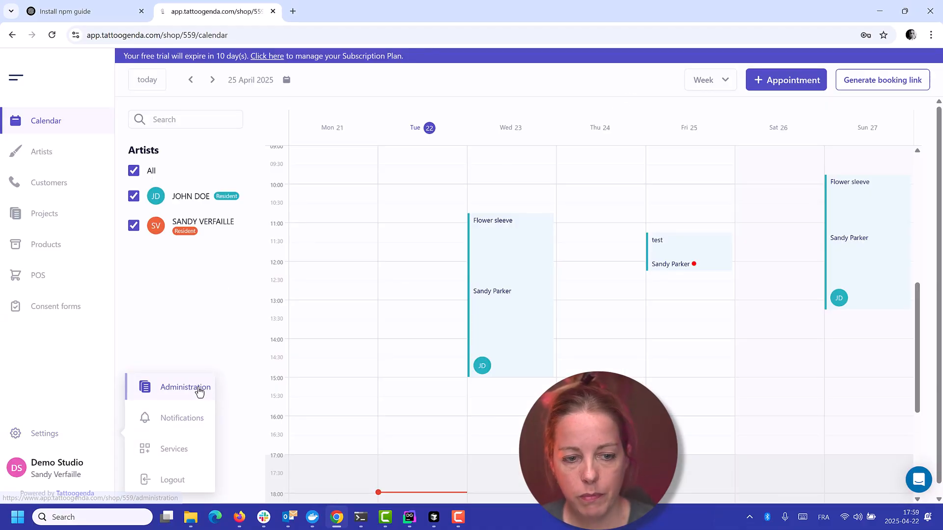
{"action": "left_click", "coordinate": [183, 420]}
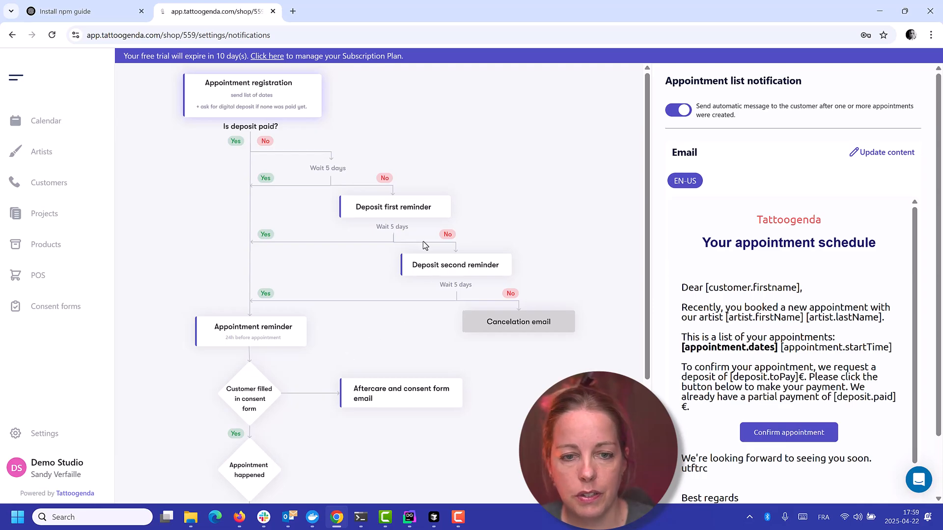
{"action": "left_click", "coordinate": [410, 206]}
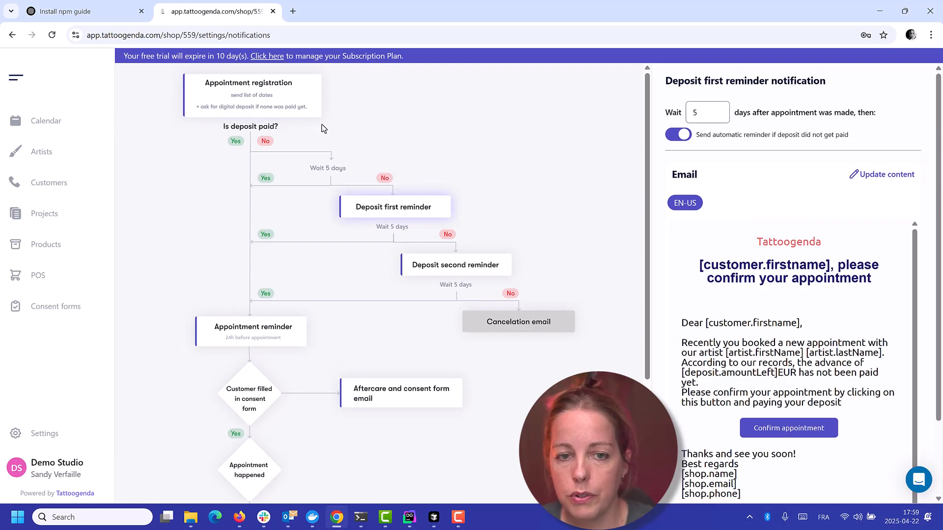
{"action": "left_click", "coordinate": [281, 106]}
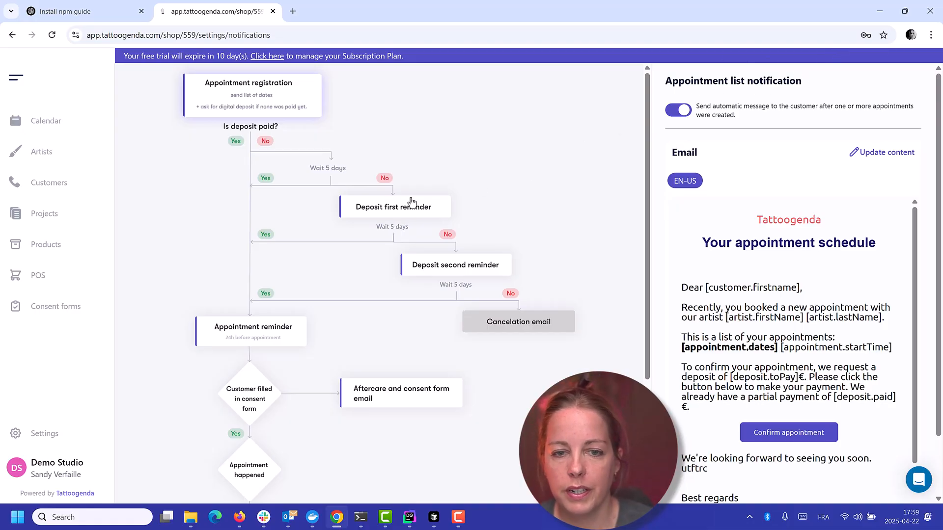
{"action": "left_click", "coordinate": [379, 211]}
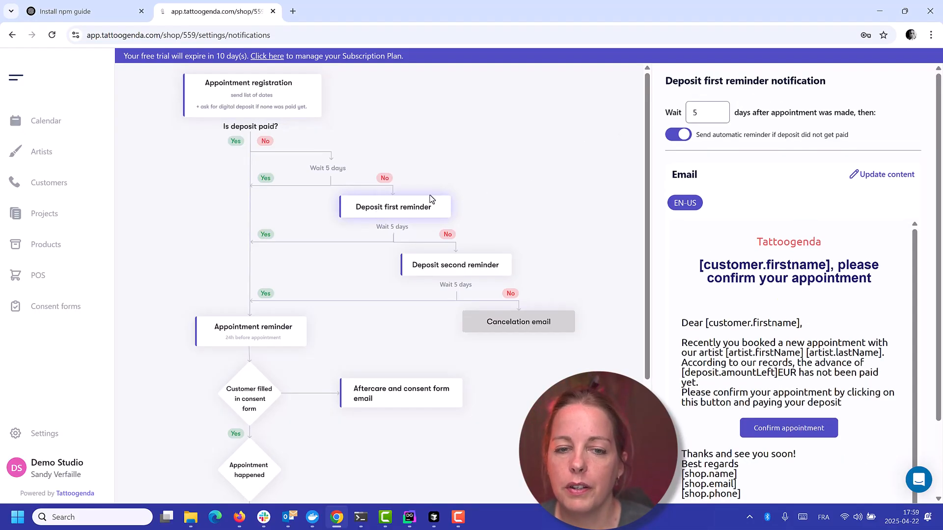
{"action": "left_click", "coordinate": [457, 268]}
{"action": "left_click", "coordinate": [391, 211]}
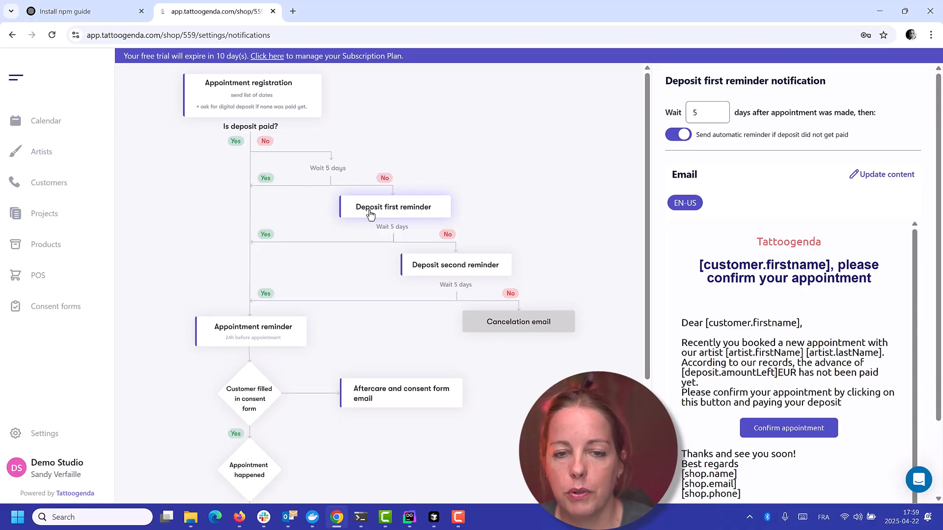
Examine the deposit first reminder's waiting period, automatic sending option and email text
{"action": "double_click", "coordinate": [692, 112]}
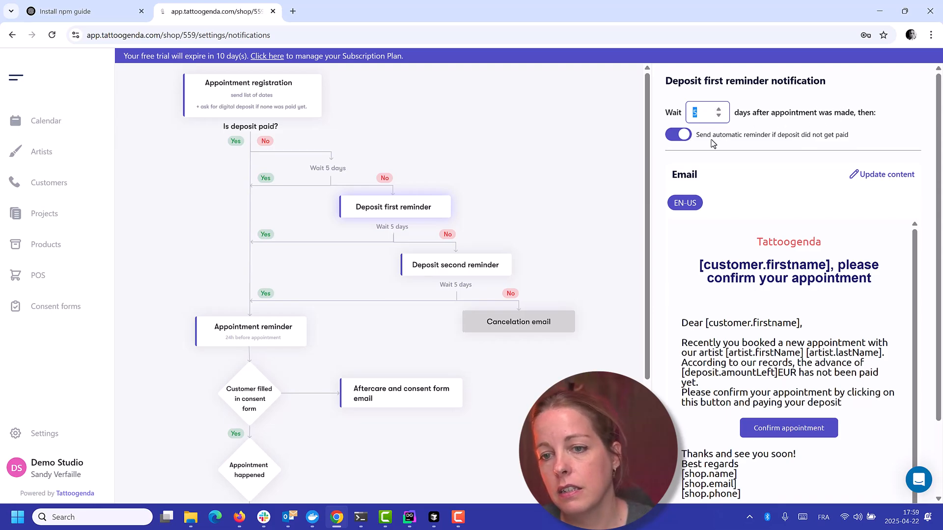
{"action": "left_click_drag", "start_coordinate": [695, 136], "coordinate": [837, 142]}
{"action": "left_click", "coordinate": [862, 144]}
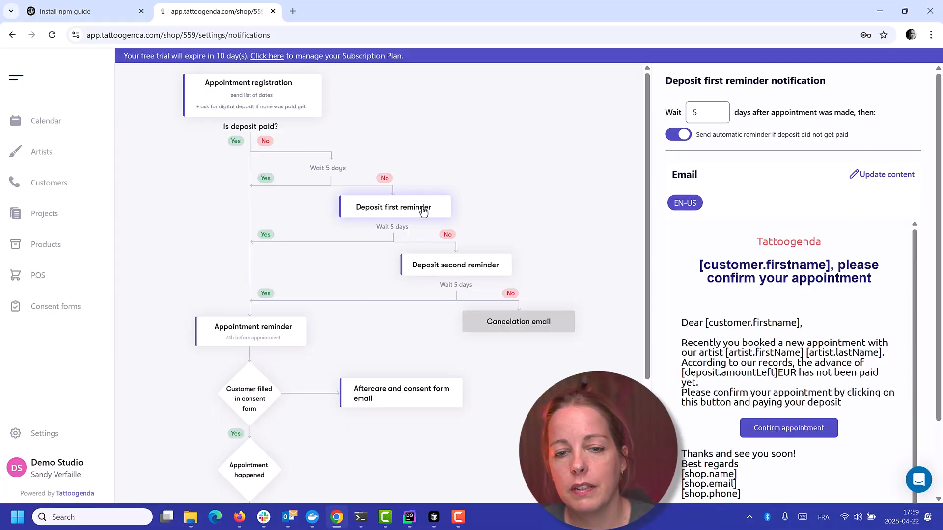
{"action": "left_click_drag", "start_coordinate": [698, 114], "coordinate": [687, 112]}
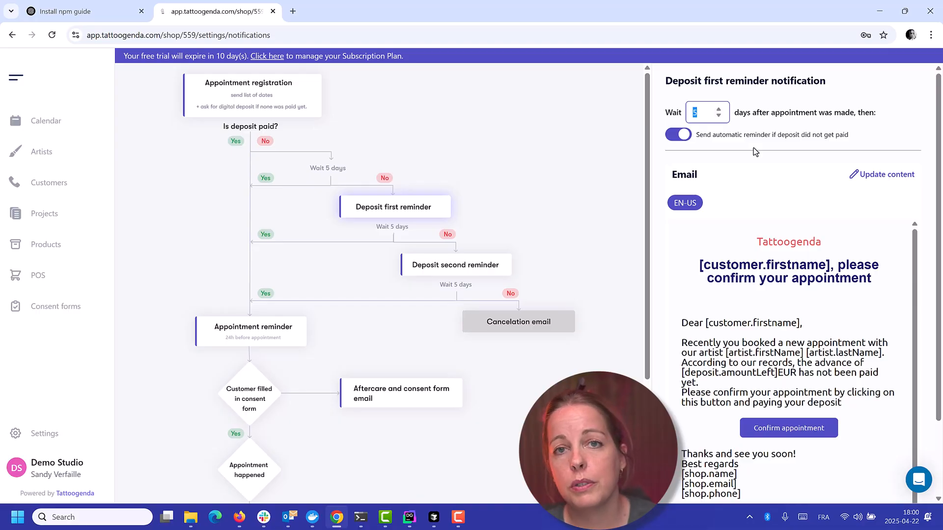
{"action": "scroll", "coordinate": [882, 284], "scroll_direction": "down", "scroll_amount": 1}
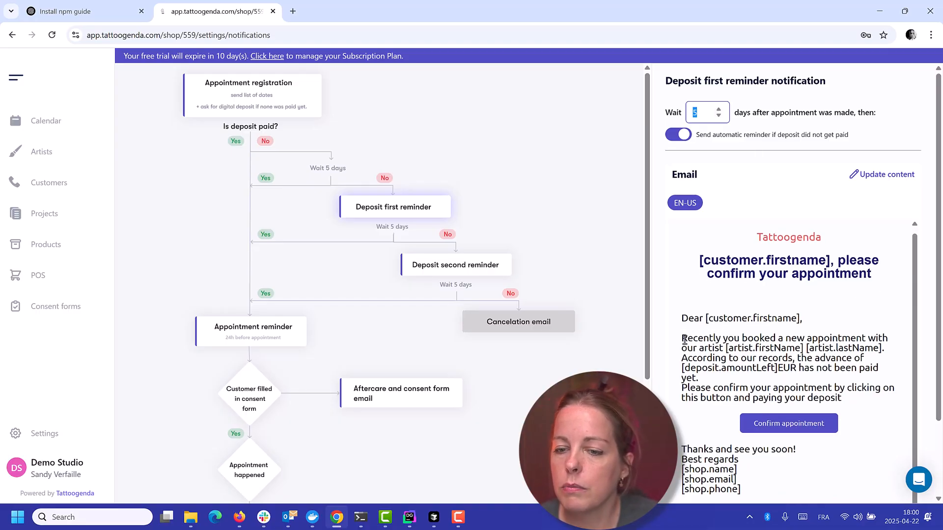
{"action": "left_click_drag", "start_coordinate": [688, 339], "coordinate": [858, 349]}
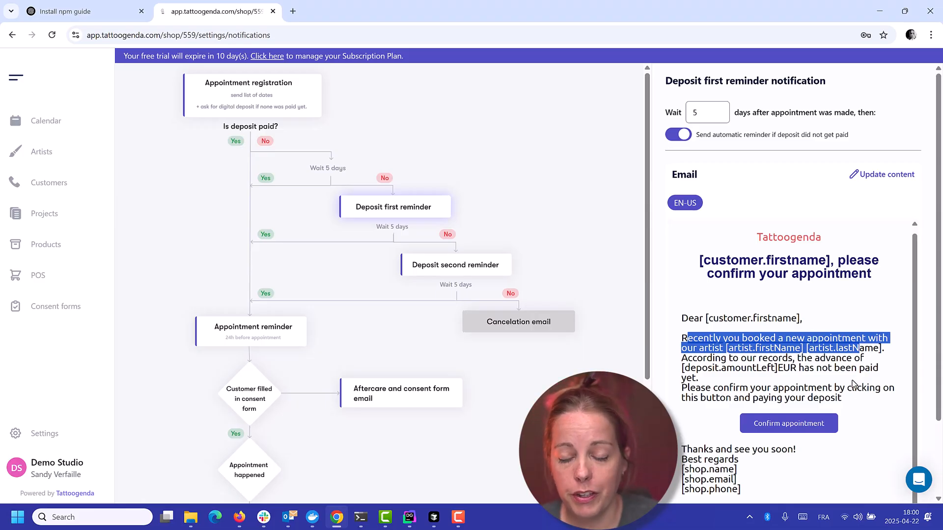
Open the deposit second reminder and try switching its automatic sending off and on, leaving it enabled
{"action": "left_click", "coordinate": [457, 272]}
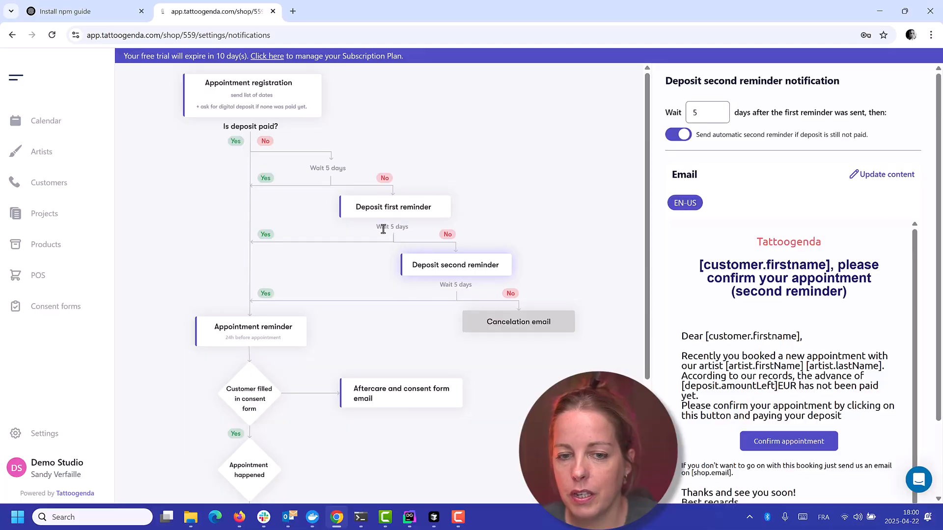
{"action": "left_click", "coordinate": [680, 138]}
{"action": "left_click", "coordinate": [682, 138]}
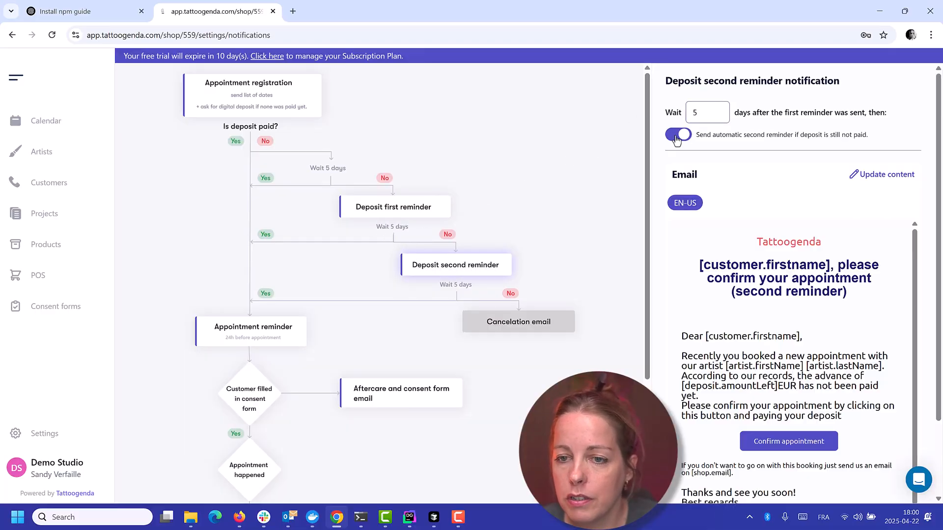
{"action": "left_click", "coordinate": [683, 138]}
{"action": "left_click", "coordinate": [684, 138]}
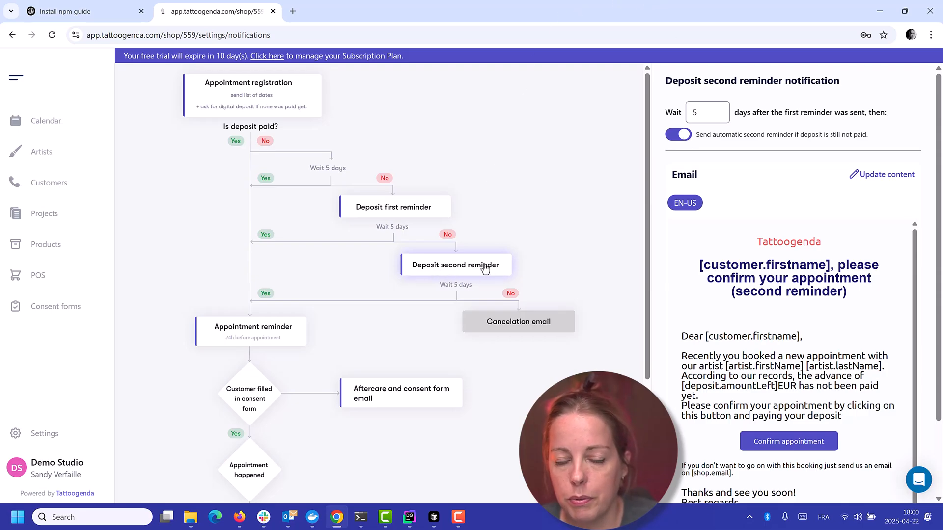
Examine the second reminder's waiting period and read its email's deposit request and note about dropping the booking
{"action": "double_click", "coordinate": [695, 111]}
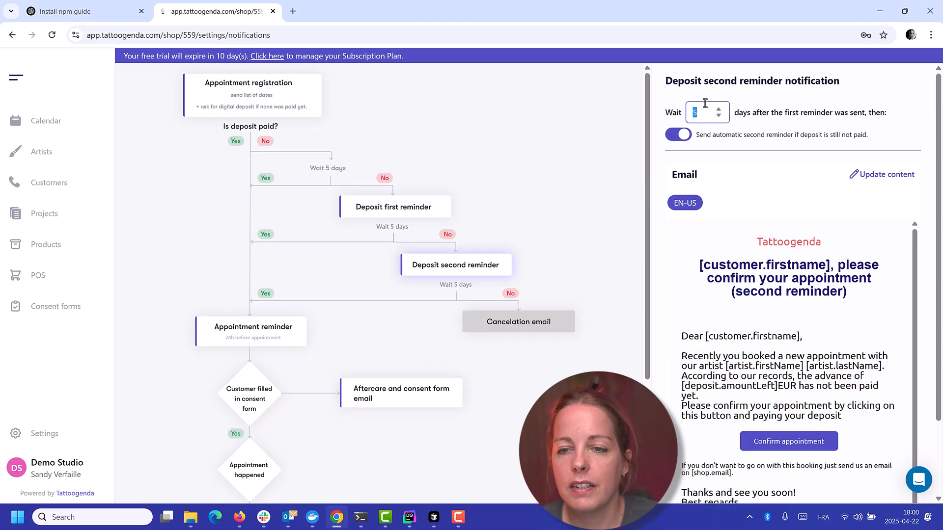
{"action": "left_click_drag", "start_coordinate": [681, 365], "coordinate": [851, 418]}
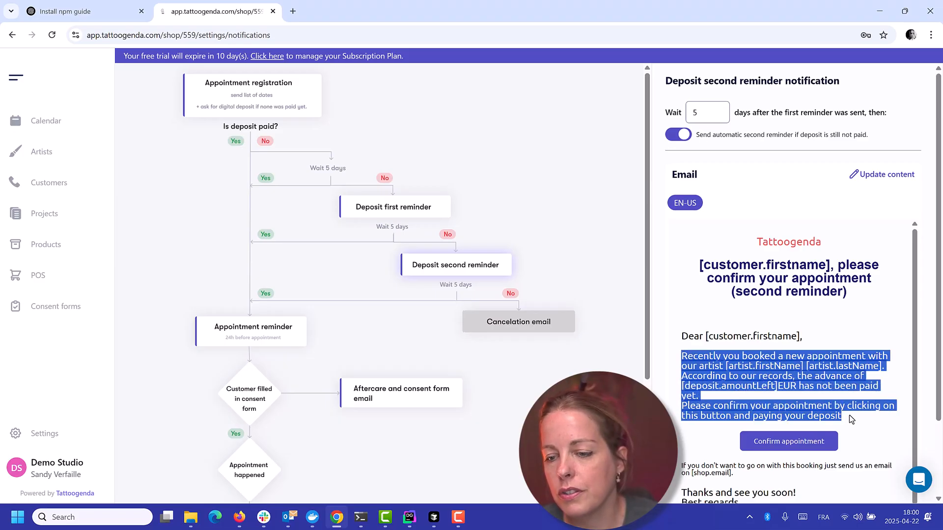
{"action": "left_click", "coordinate": [871, 421]}
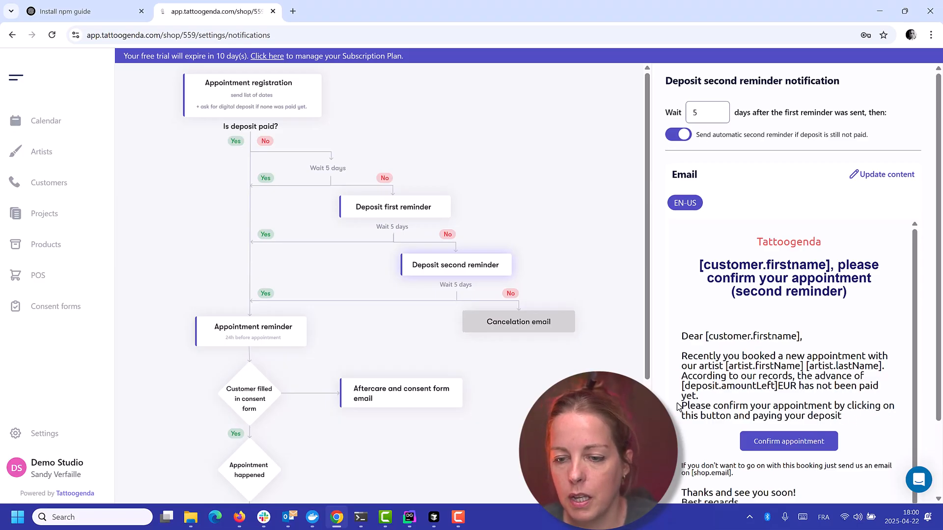
{"action": "left_click_drag", "start_coordinate": [682, 469], "coordinate": [759, 483]}
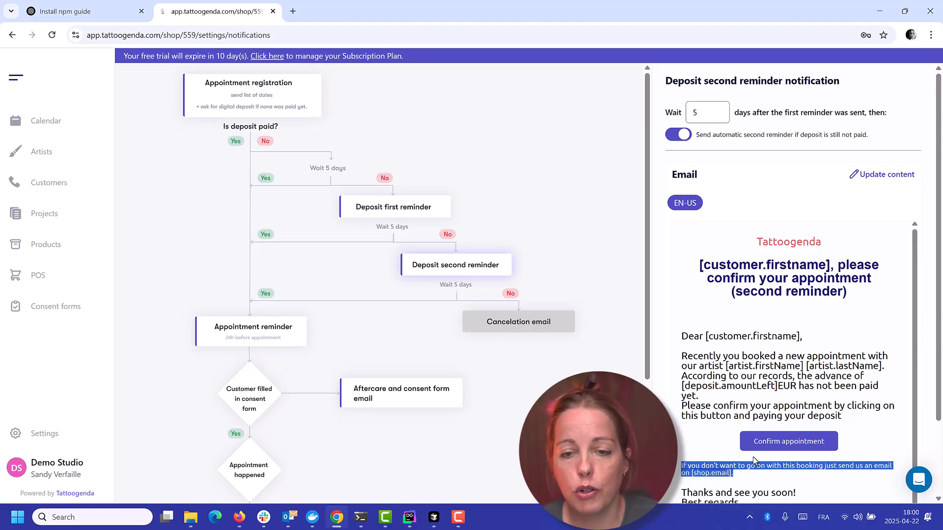
{"action": "left_click", "coordinate": [818, 348]}
{"action": "scroll", "coordinate": [817, 347], "scroll_direction": "down", "scroll_amount": 1}
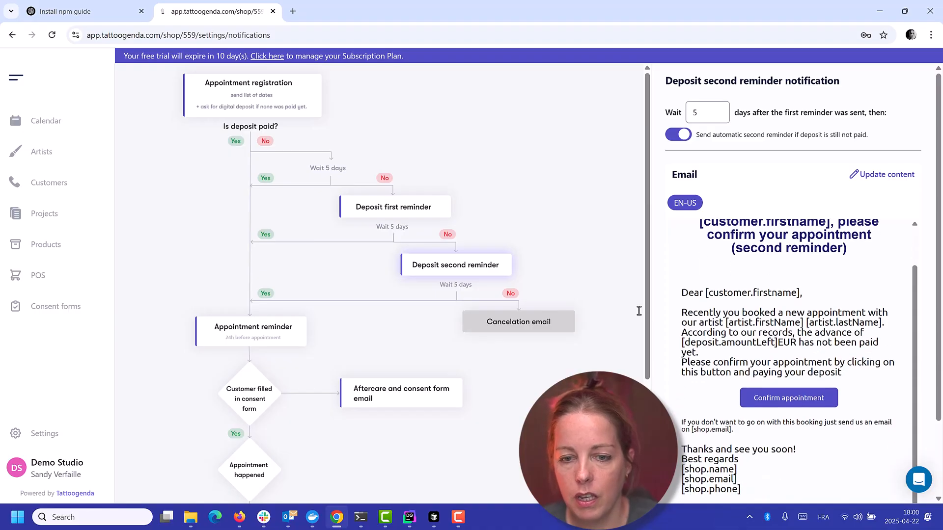
Inspect the cancellation notification's settings, then view the appointment reminder, aftercare and consent form, and after sale emails
{"action": "left_click", "coordinate": [522, 319]}
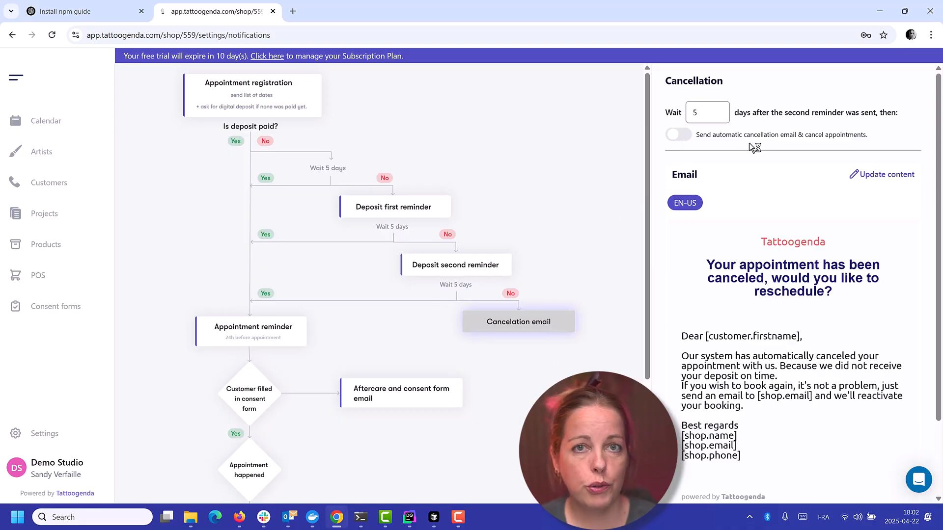
{"action": "left_click", "coordinate": [714, 115]}
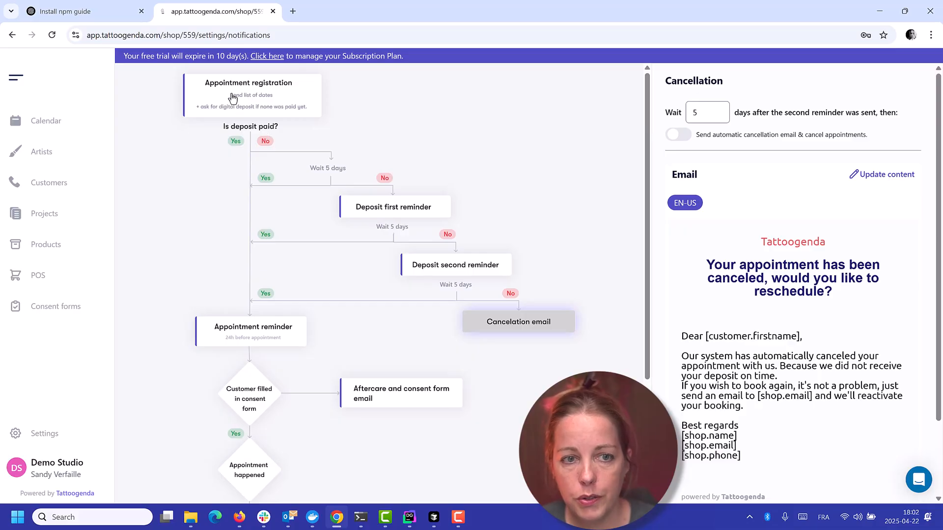
{"action": "left_click", "coordinate": [245, 337]}
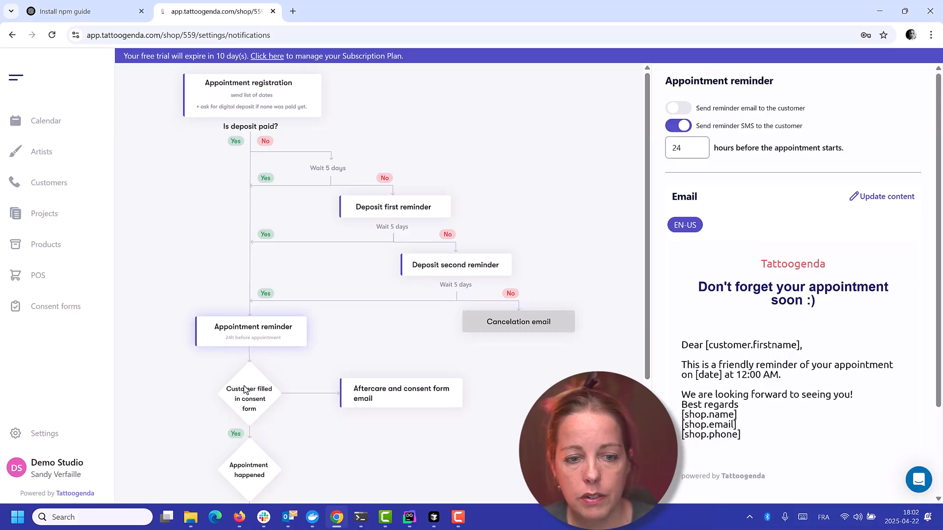
{"action": "scroll", "coordinate": [374, 300], "scroll_direction": "down", "scroll_amount": 2}
{"action": "left_click", "coordinate": [398, 284]}
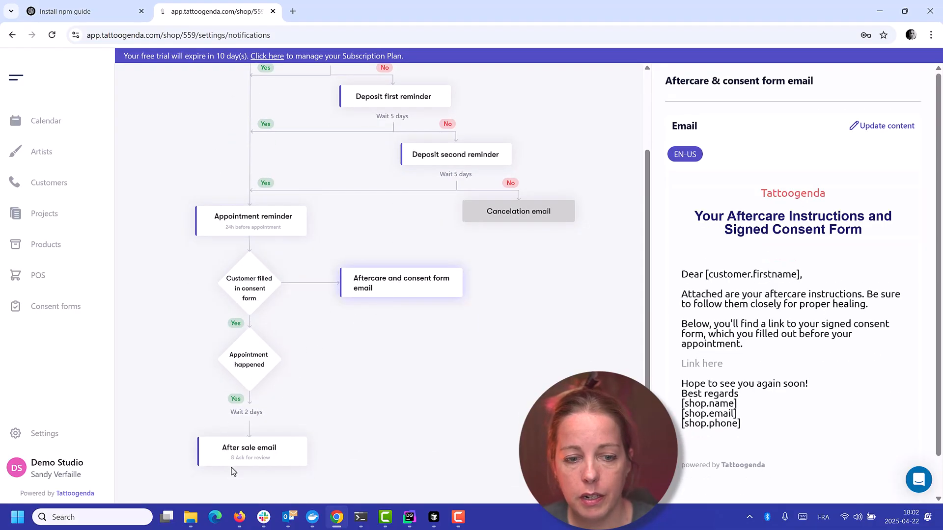
{"action": "left_click", "coordinate": [236, 459]}
Review the unpaid deposit sequence from appointment registration through the first and second reminders to the cancellation email
{"action": "scroll", "coordinate": [255, 396], "scroll_direction": "up", "scroll_amount": 2}
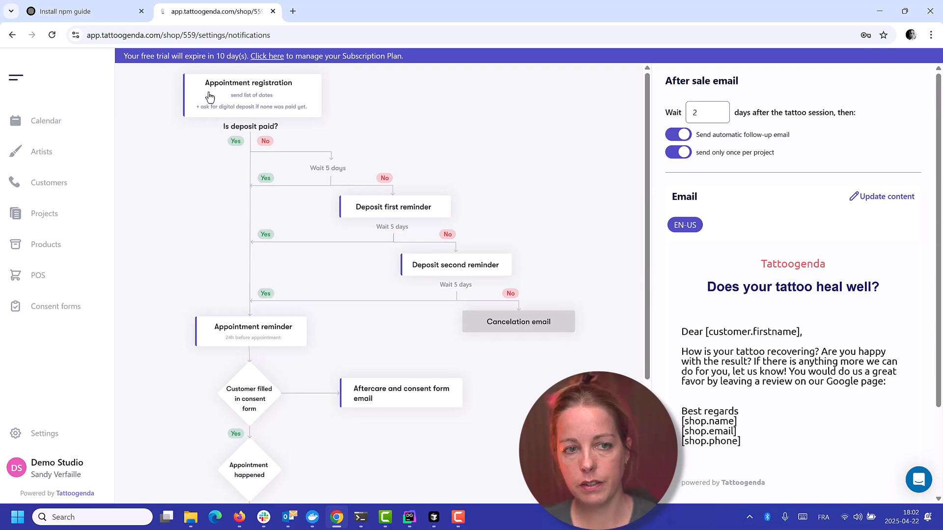
{"action": "left_click", "coordinate": [265, 92]}
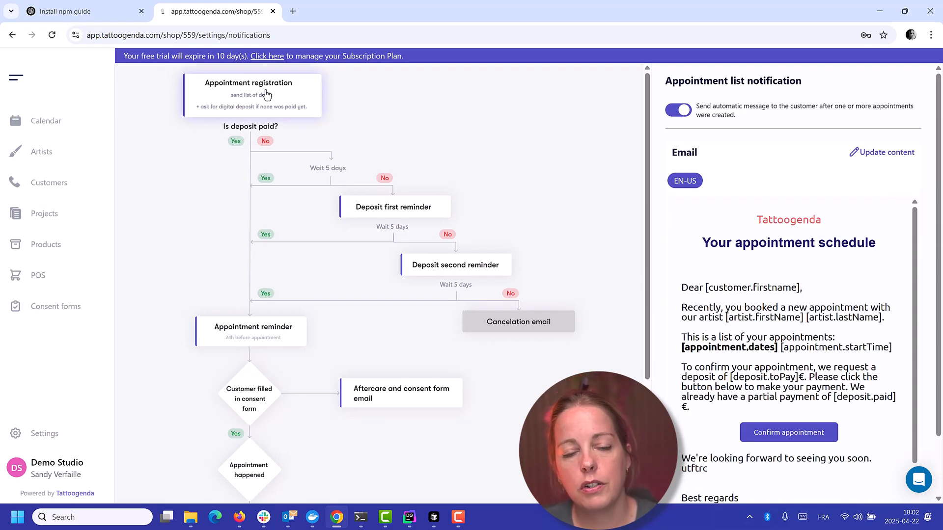
{"action": "left_click", "coordinate": [385, 210]}
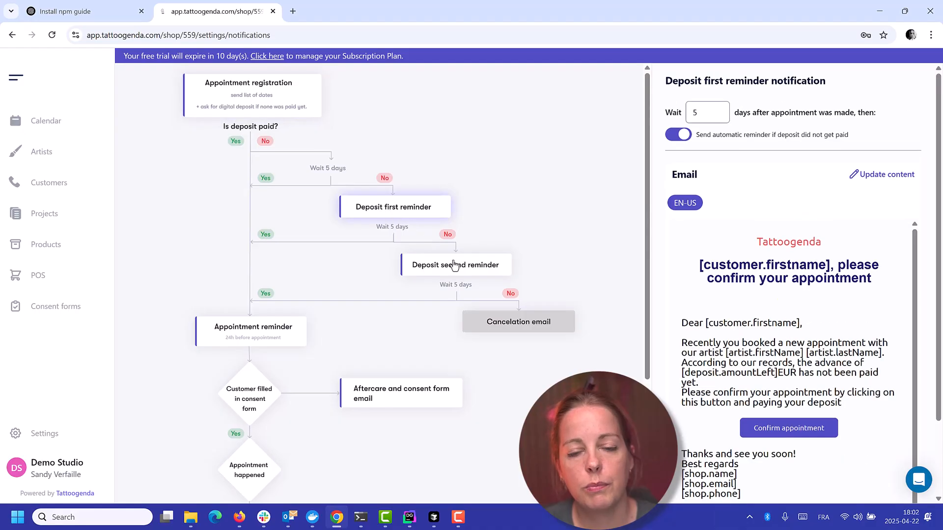
{"action": "left_click", "coordinate": [456, 267]}
{"action": "left_click", "coordinate": [509, 330]}
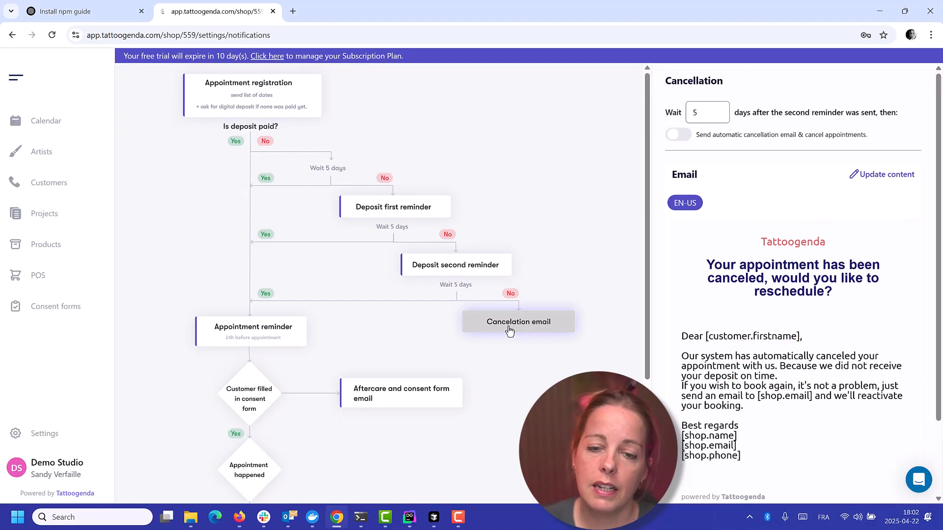